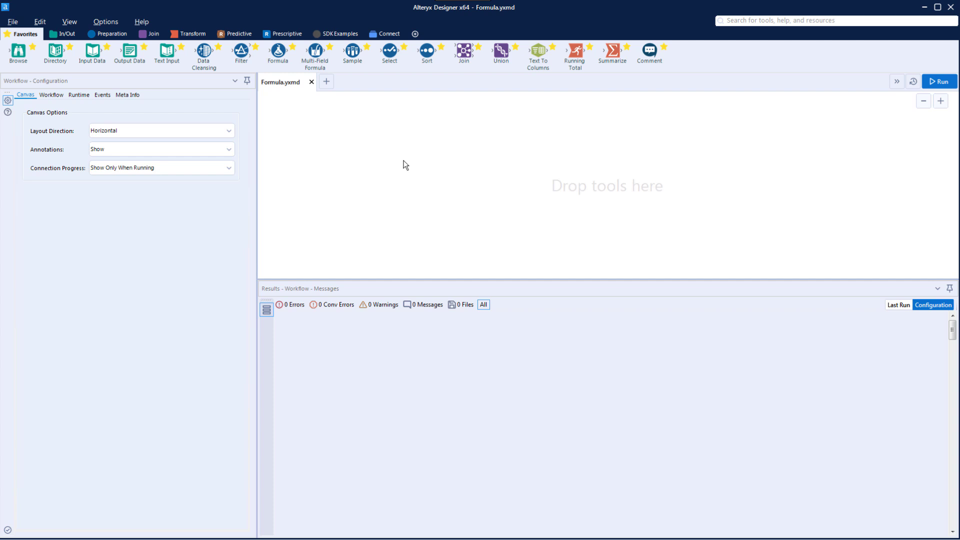
Place an Input Data tool on the canvas and load the sample file City Populations.yxdb into it
{"action": "left_click_drag", "start_coordinate": [92, 51], "coordinate": [339, 141]}
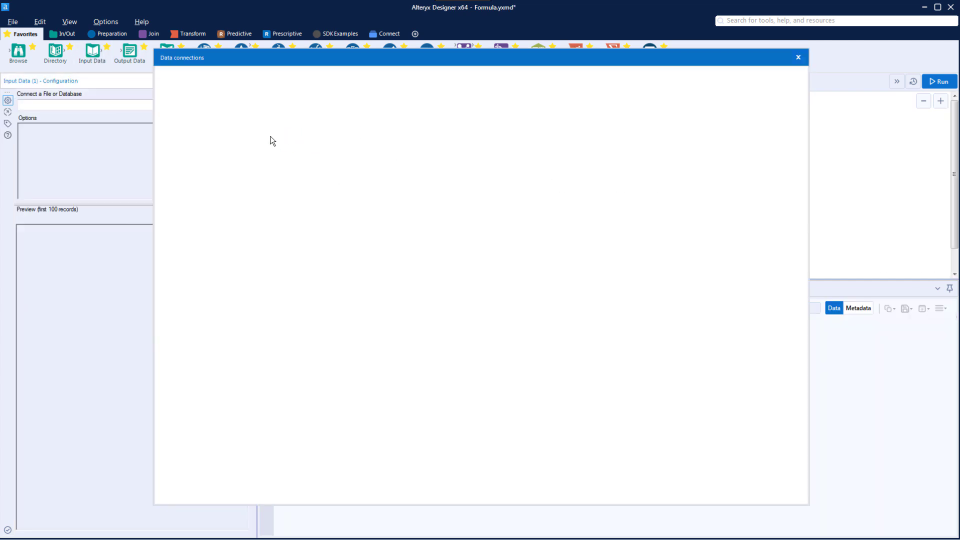
{"action": "left_click", "coordinate": [259, 119]}
{"action": "left_click", "coordinate": [579, 122]}
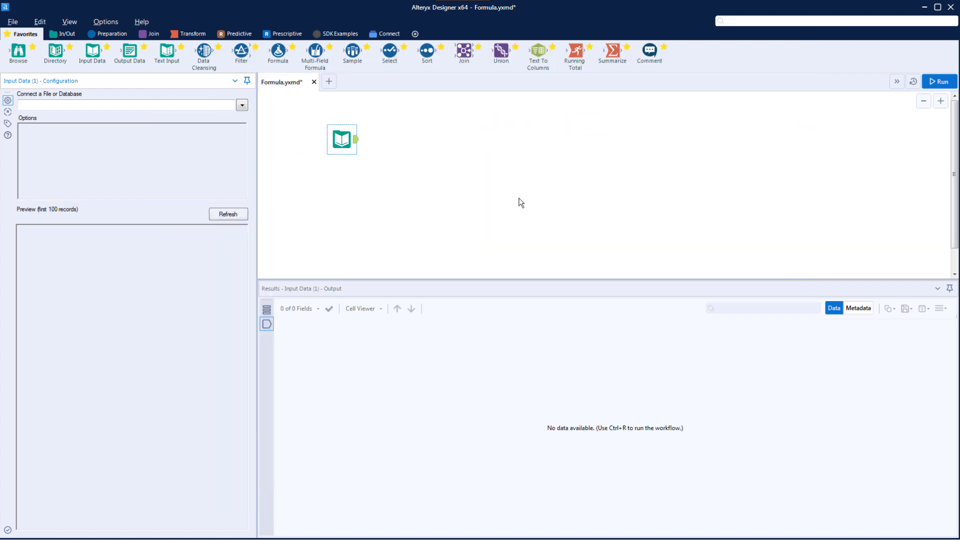
{"action": "left_click", "coordinate": [441, 324]}
{"action": "scroll", "coordinate": [442, 324], "scroll_direction": "down", "scroll_amount": 2}
{"action": "left_click", "coordinate": [445, 352]}
{"action": "left_click", "coordinate": [684, 395]}
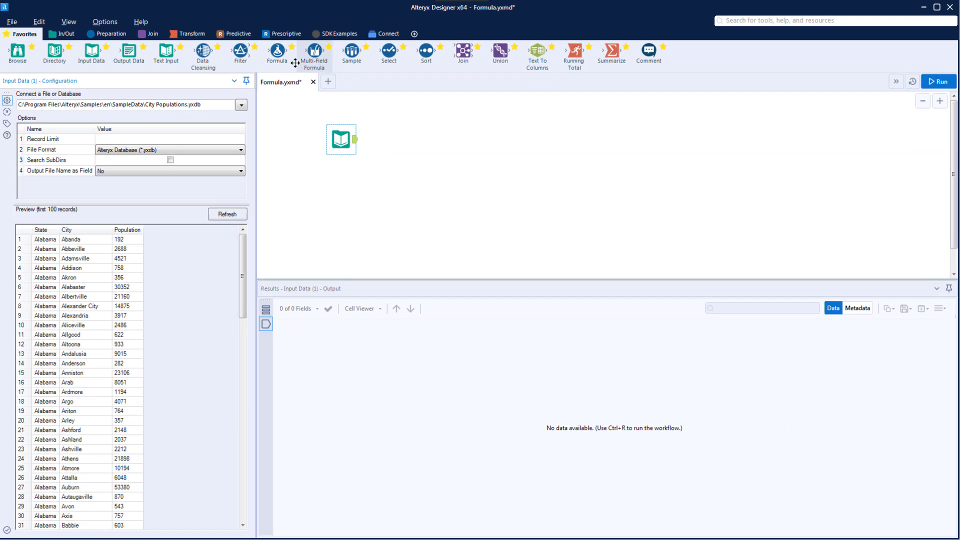
Add a Formula tool to the canvas, connected to the City Populations input
{"action": "left_click_drag", "start_coordinate": [280, 51], "coordinate": [385, 139]}
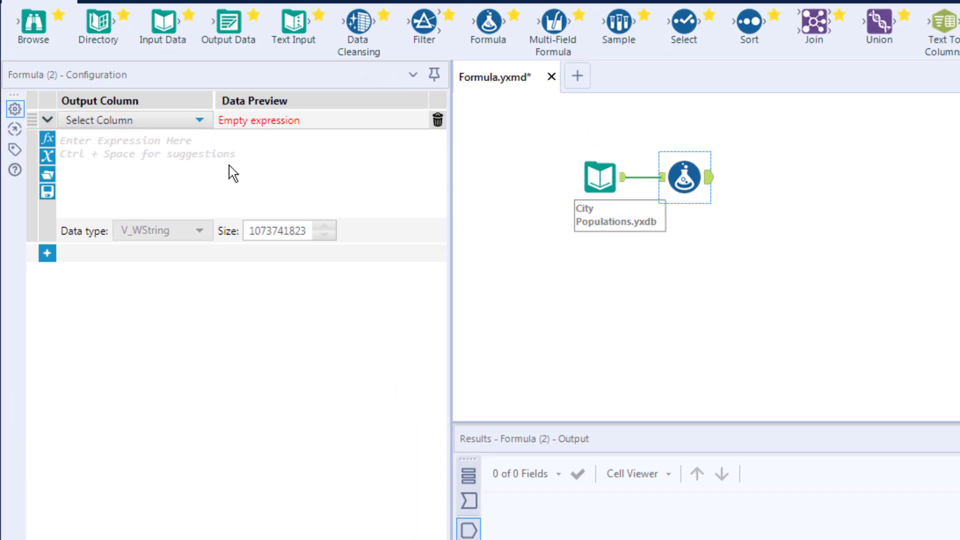
{"action": "left_click", "coordinate": [193, 154]}
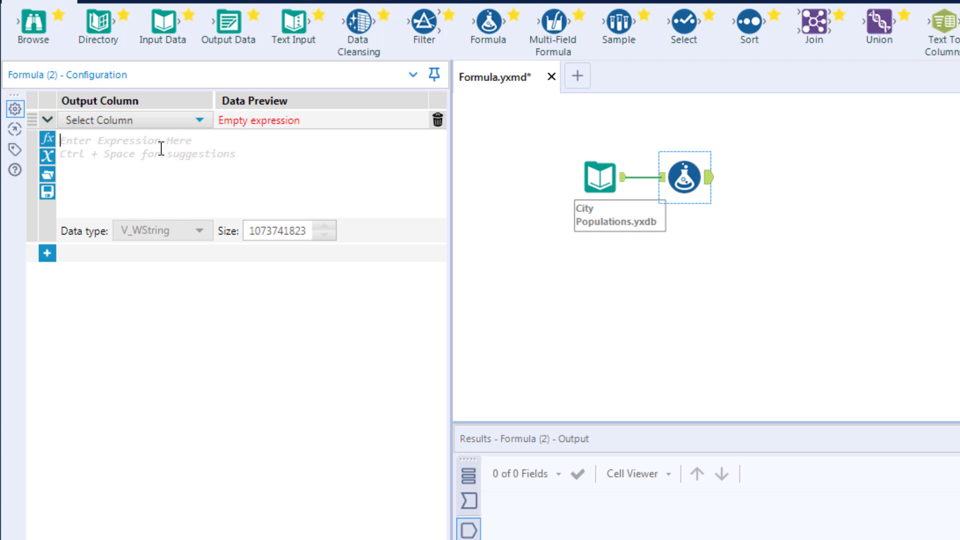
Browse the Formula tool's function library, examining the Conditional and String categories
{"action": "left_click", "coordinate": [49, 140]}
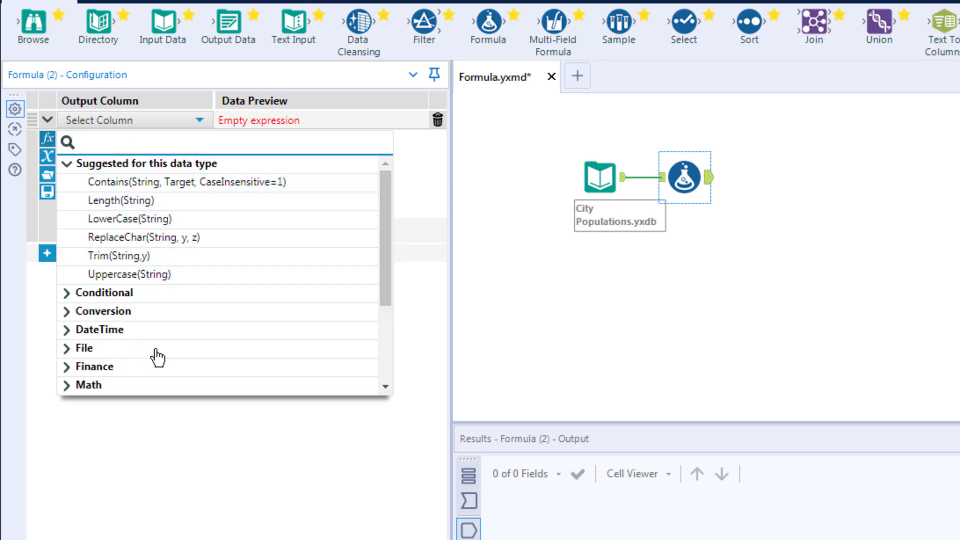
{"action": "mouse_move", "coordinate": [388, 294]}
{"action": "left_mouse_down"}
{"action": "mouse_move", "coordinate": [390, 331]}
{"action": "mouse_move", "coordinate": [385, 280]}
{"action": "left_mouse_up"}
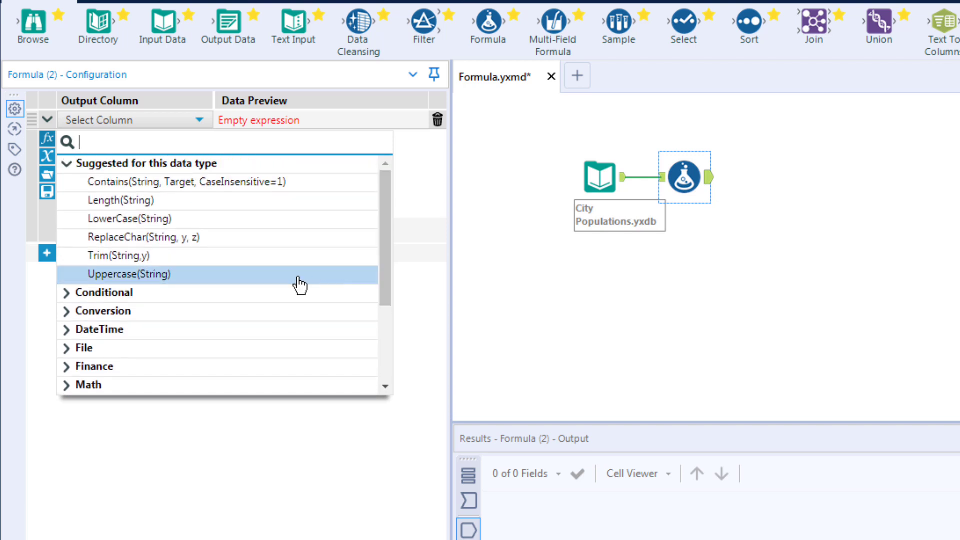
{"action": "left_click", "coordinate": [78, 295]}
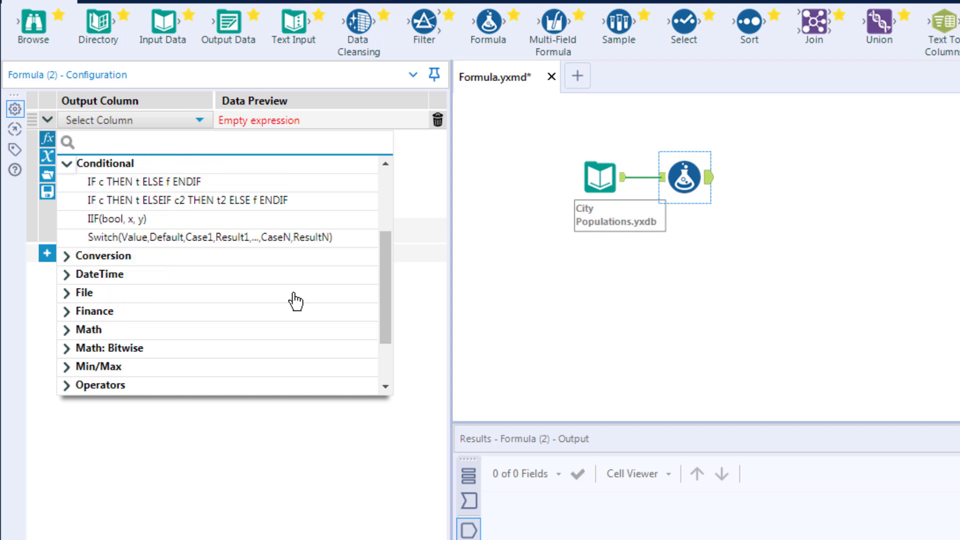
{"action": "scroll", "coordinate": [299, 248], "scroll_direction": "up", "scroll_amount": 1}
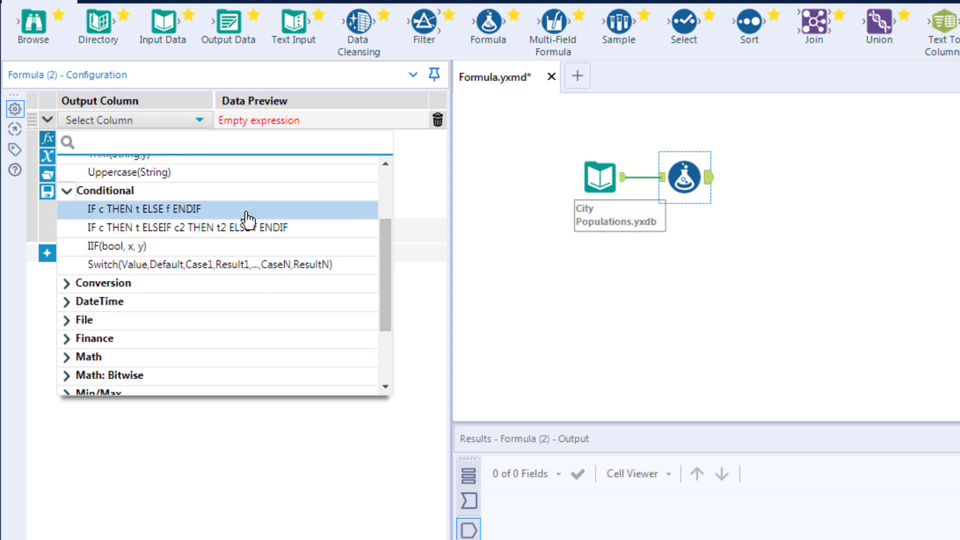
{"action": "left_click_drag", "start_coordinate": [382, 278], "coordinate": [381, 338]}
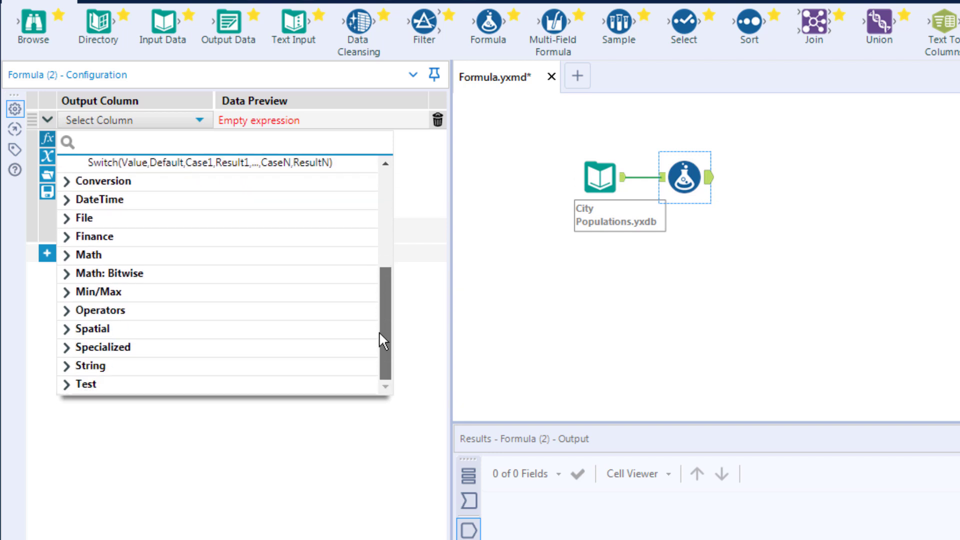
{"action": "left_click", "coordinate": [86, 370]}
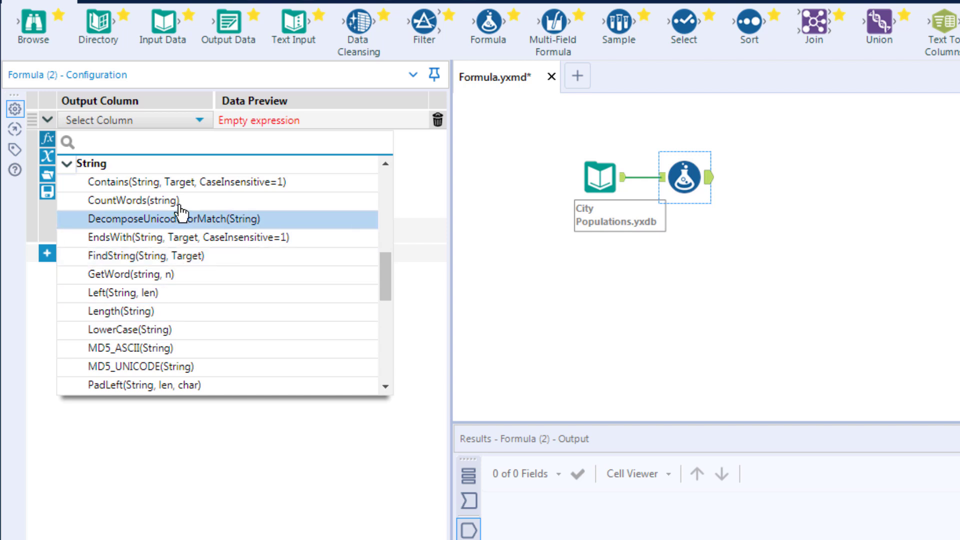
{"action": "left_click_drag", "start_coordinate": [387, 282], "coordinate": [389, 347]}
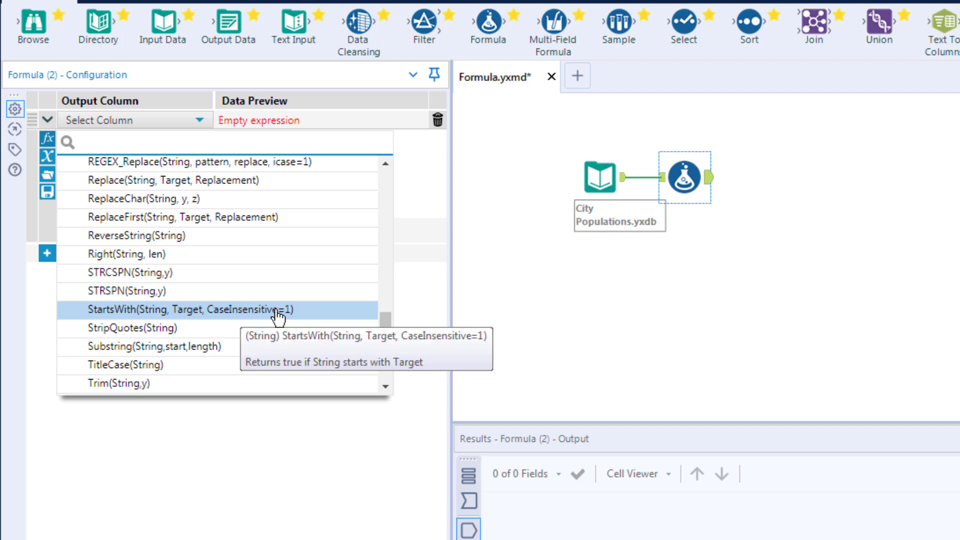
{"action": "left_click", "coordinate": [410, 172]}
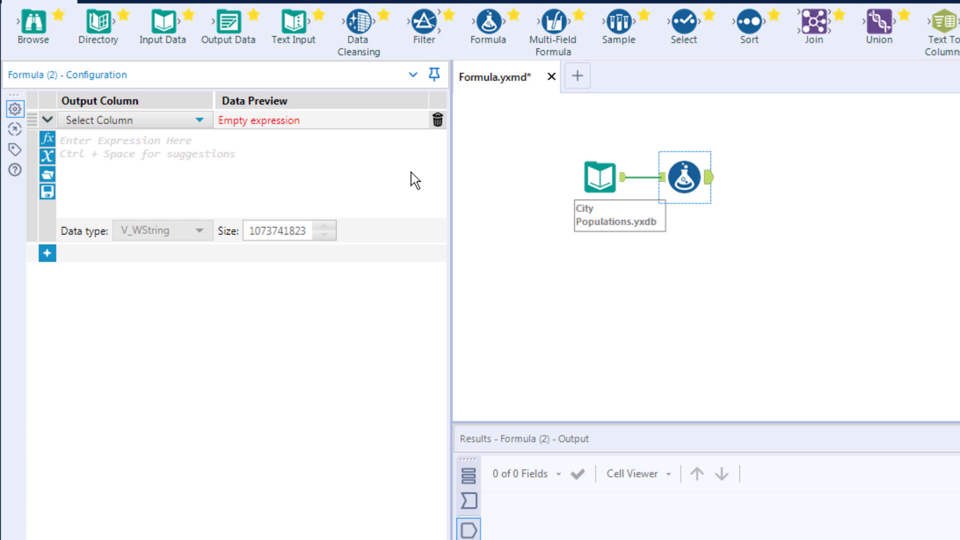
Add a new output column named Data Source in the Formula tool
{"action": "left_click", "coordinate": [199, 122]}
{"action": "left_click", "coordinate": [113, 141]}
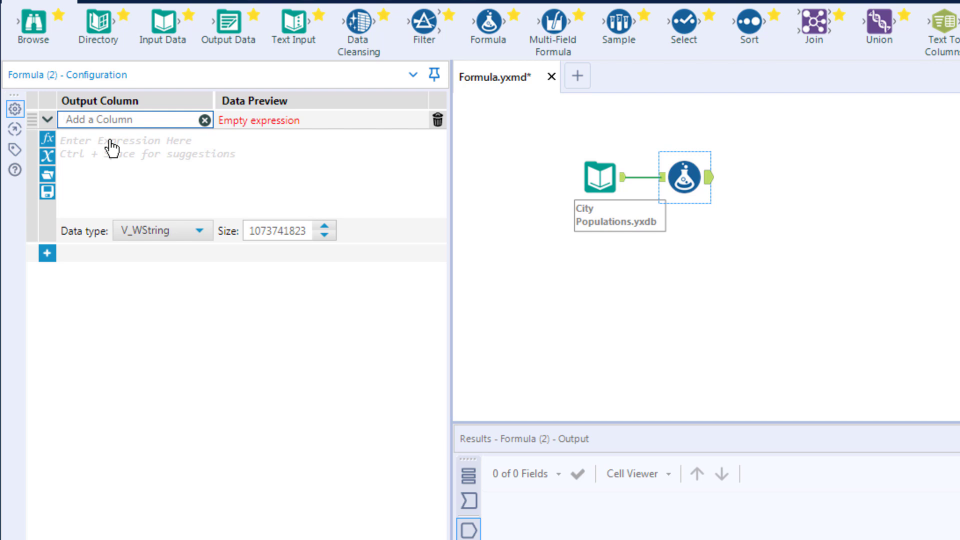
{"action": "type", "text": "Data Source"}
{"action": "left_click", "coordinate": [111, 141]}
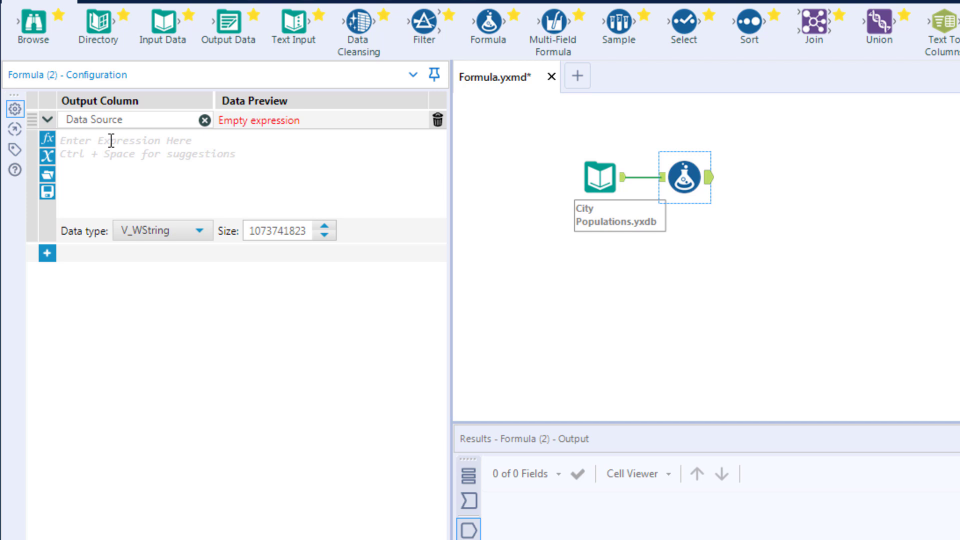
Set the Data Source column's data type to V_String with a size of 20
{"action": "left_click", "coordinate": [198, 233]}
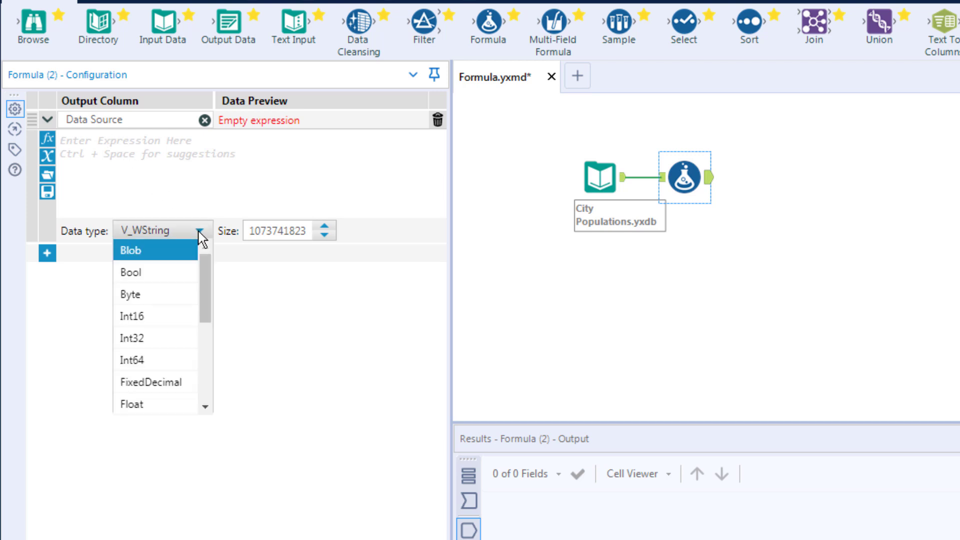
{"action": "left_click_drag", "start_coordinate": [203, 275], "coordinate": [203, 335]}
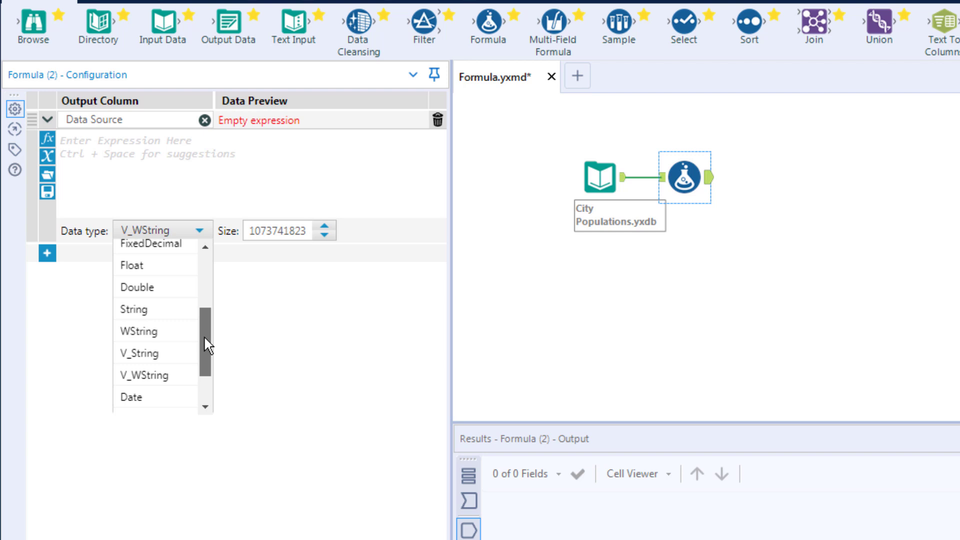
{"action": "left_click", "coordinate": [169, 354]}
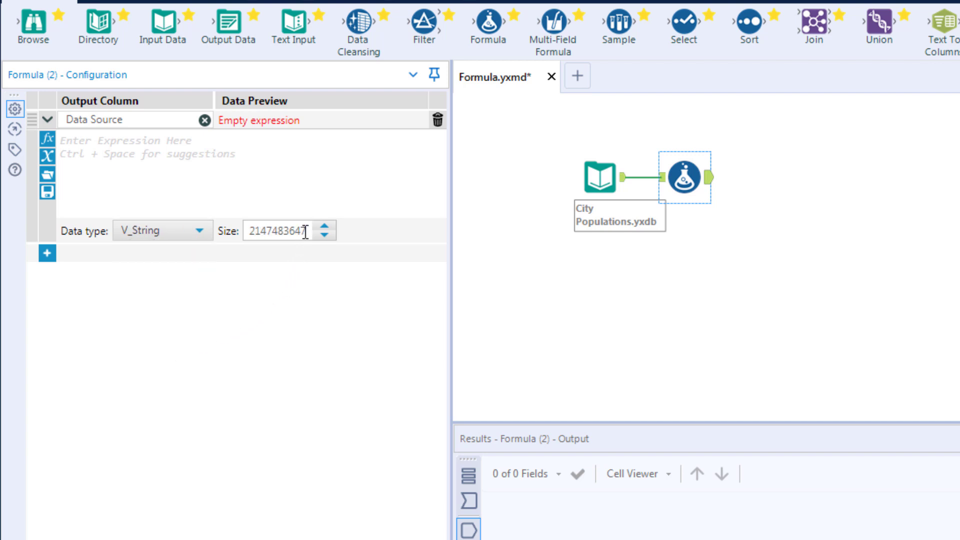
{"action": "left_click_drag", "start_coordinate": [305, 233], "coordinate": [254, 237]}
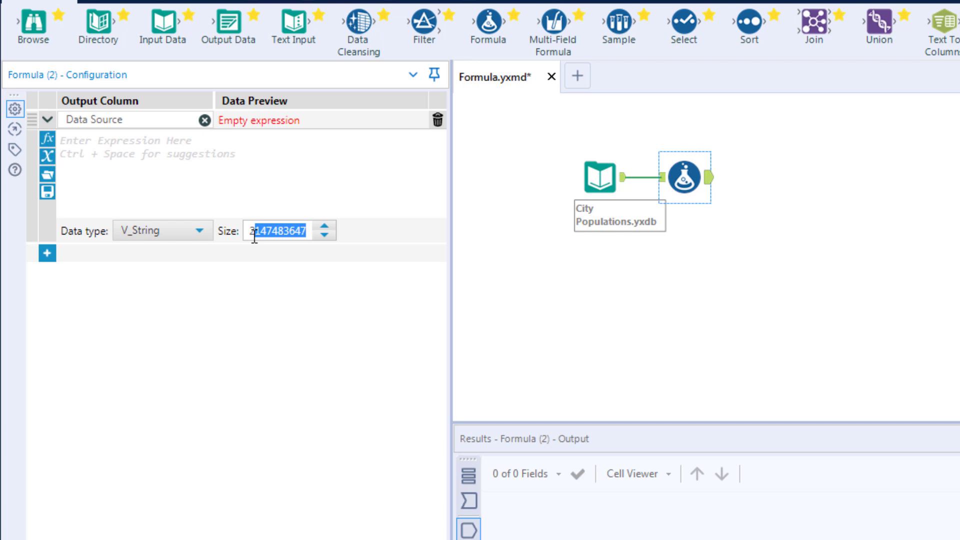
{"action": "left_click_drag", "start_coordinate": [254, 237], "coordinate": [250, 236]}
{"action": "type", "text": "20"}
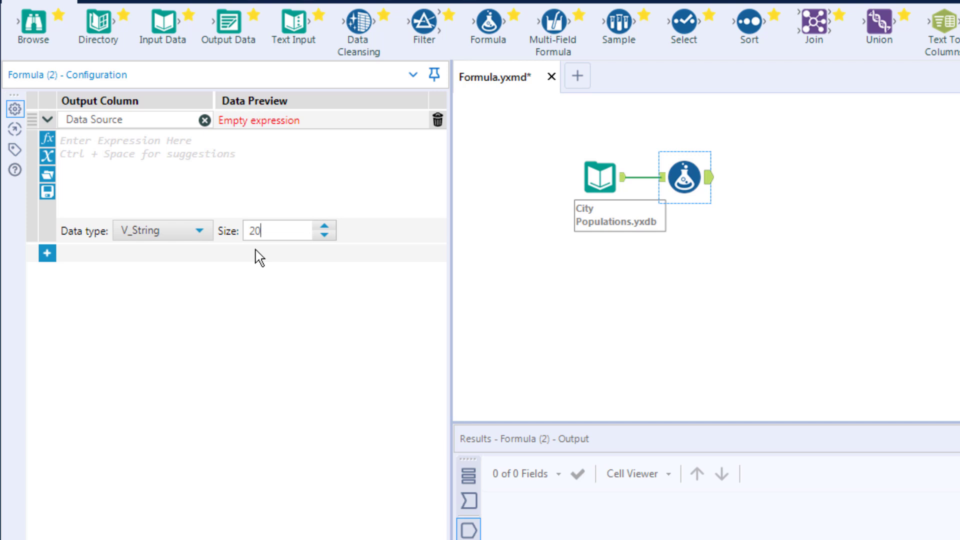
Enter the text expression "City Populations" in quotation marks for the Data Source column
{"action": "left_click", "coordinate": [161, 155]}
{"action": "type", "text": "\"\""}
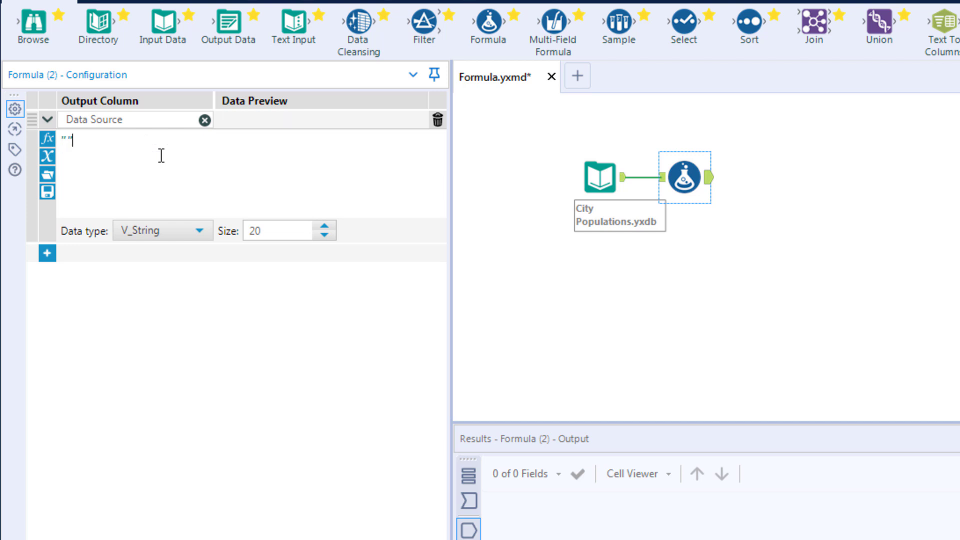
{"action": "key", "text": "Left"}
{"action": "type", "text": "City Populations"}
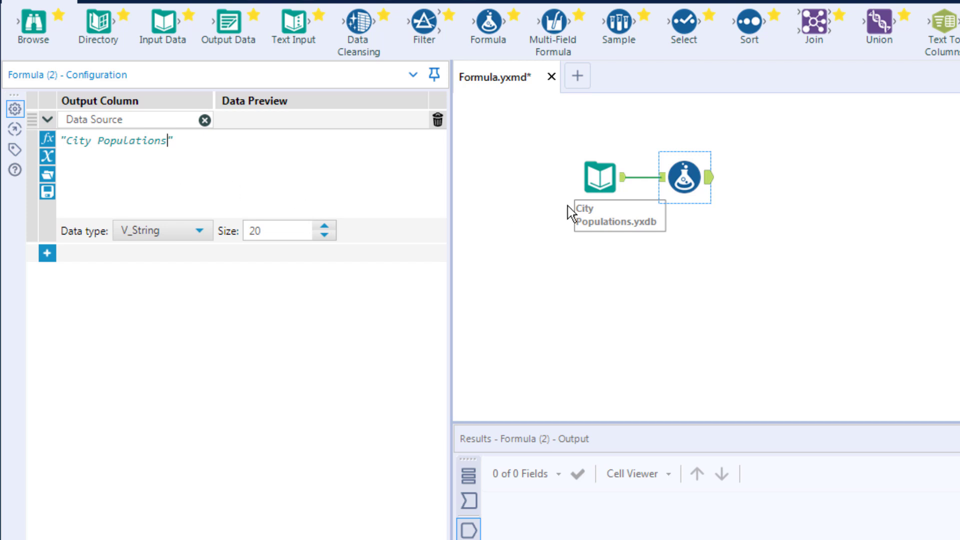
Add a Browse tool after the Formula tool and run the workflow
{"action": "left_click", "coordinate": [688, 191]}
{"action": "right_click", "coordinate": [689, 193]}
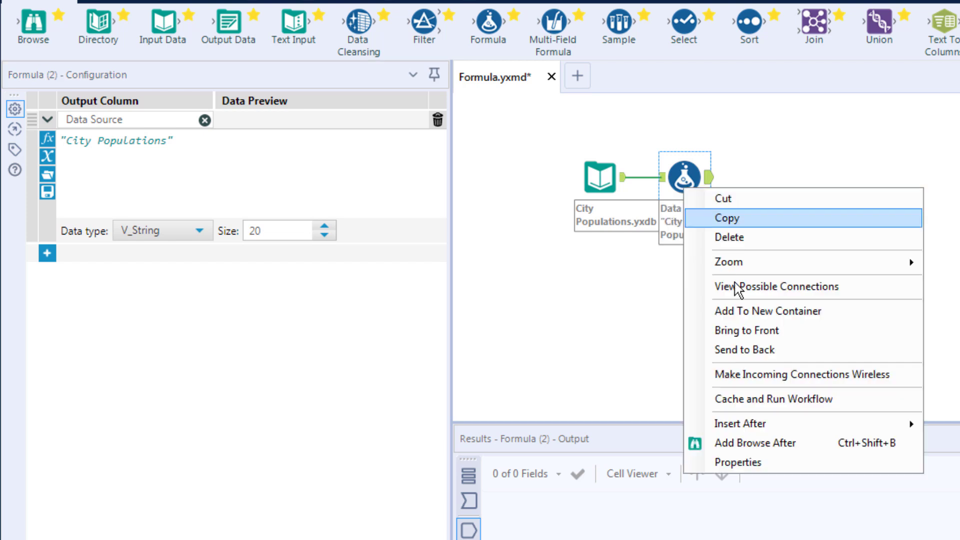
{"action": "left_click", "coordinate": [808, 444]}
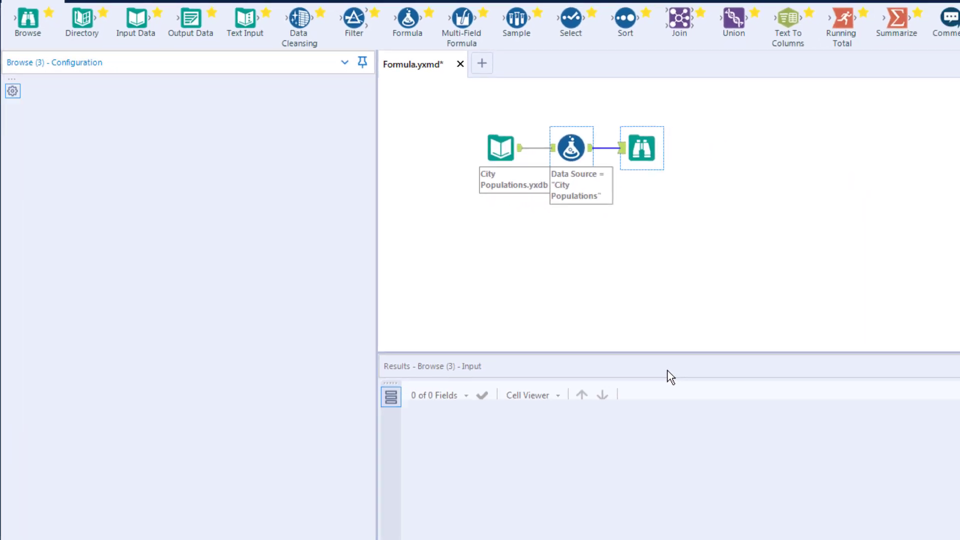
{"action": "key", "text": "ctrl+r"}
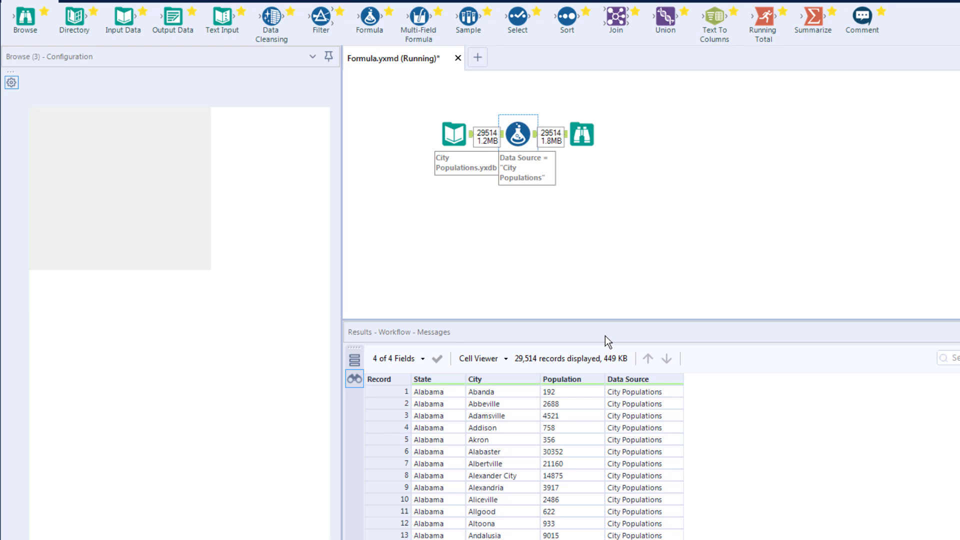
Examine the Data Source column across the records in the Browse results
{"action": "left_click", "coordinate": [758, 364]}
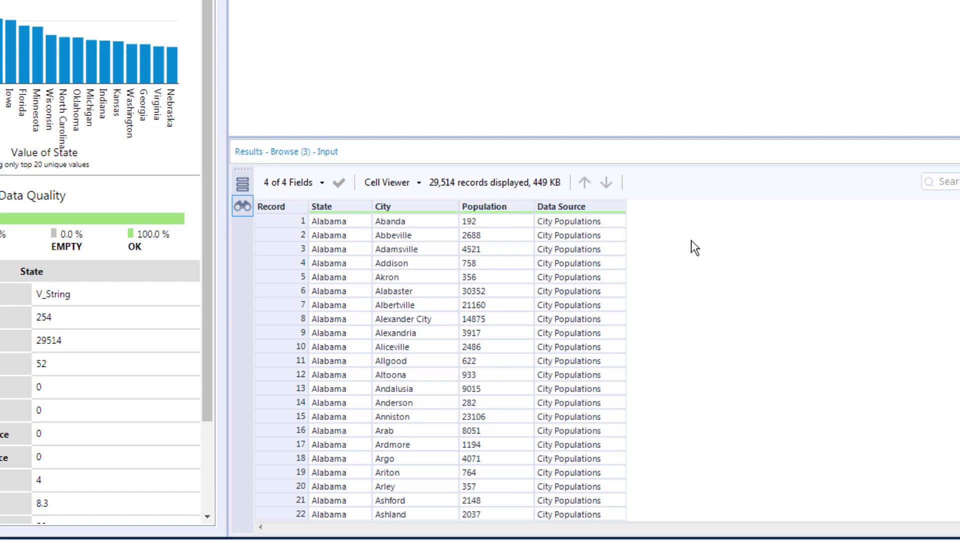
{"action": "scroll", "coordinate": [691, 240], "scroll_direction": "down", "scroll_amount": 11}
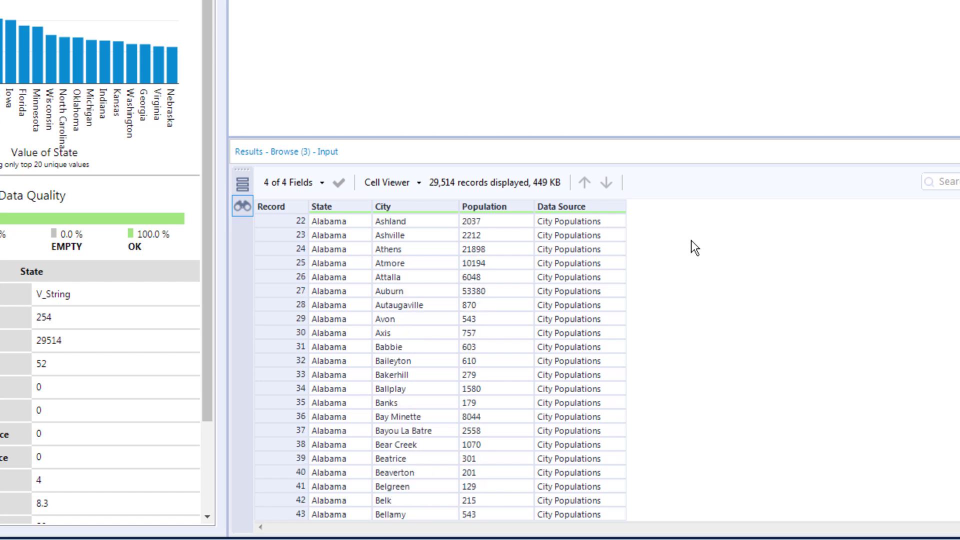
{"action": "scroll", "coordinate": [691, 240], "scroll_direction": "down", "scroll_amount": 3}
{"action": "scroll", "coordinate": [690, 240], "scroll_direction": "up", "scroll_amount": 11}
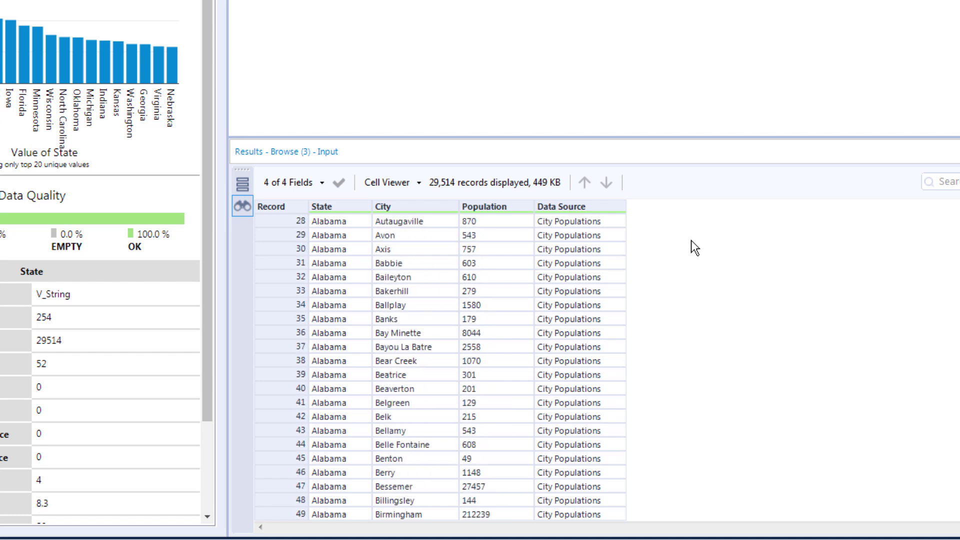
{"action": "scroll", "coordinate": [691, 240], "scroll_direction": "up", "scroll_amount": 3}
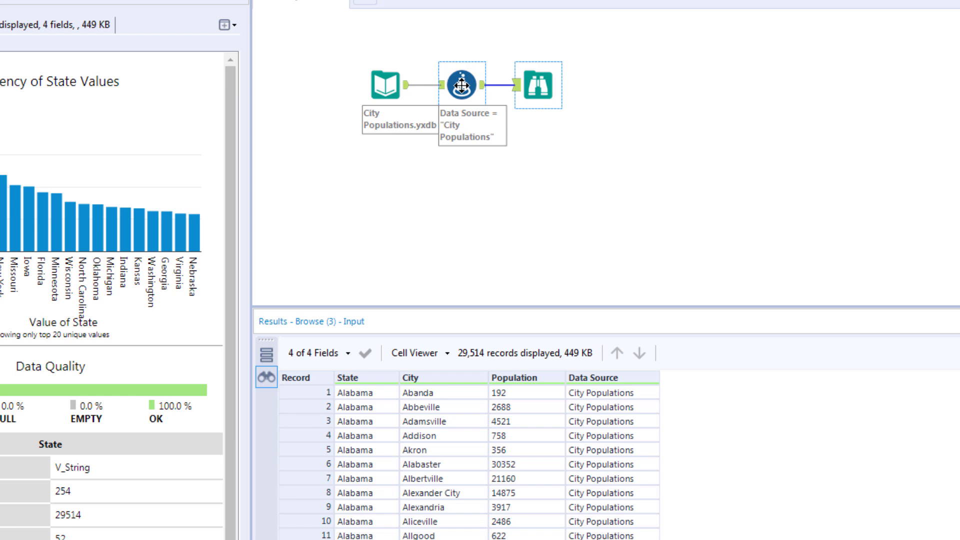
Add a second expression to the Formula tool with the existing Population column as its output
{"action": "left_click", "coordinate": [461, 85]}
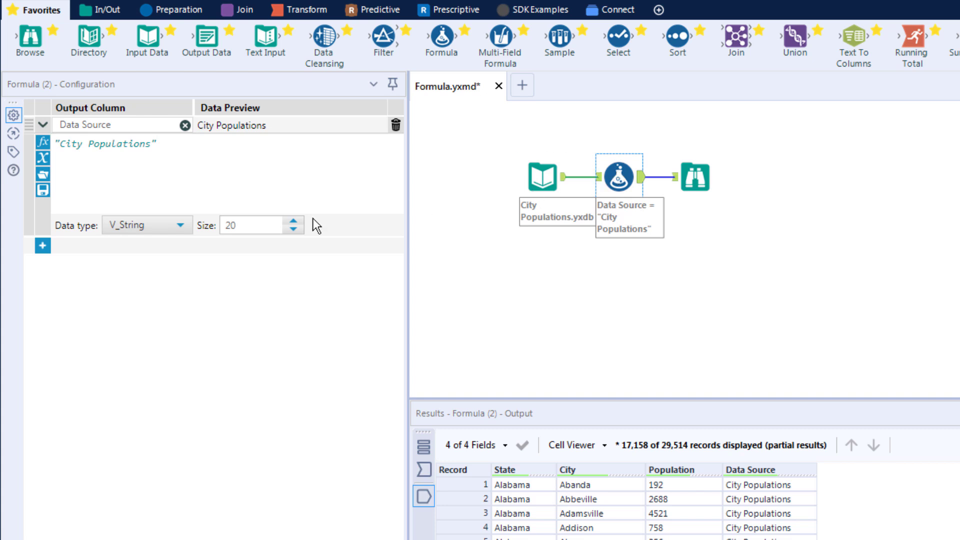
{"action": "left_click", "coordinate": [42, 246]}
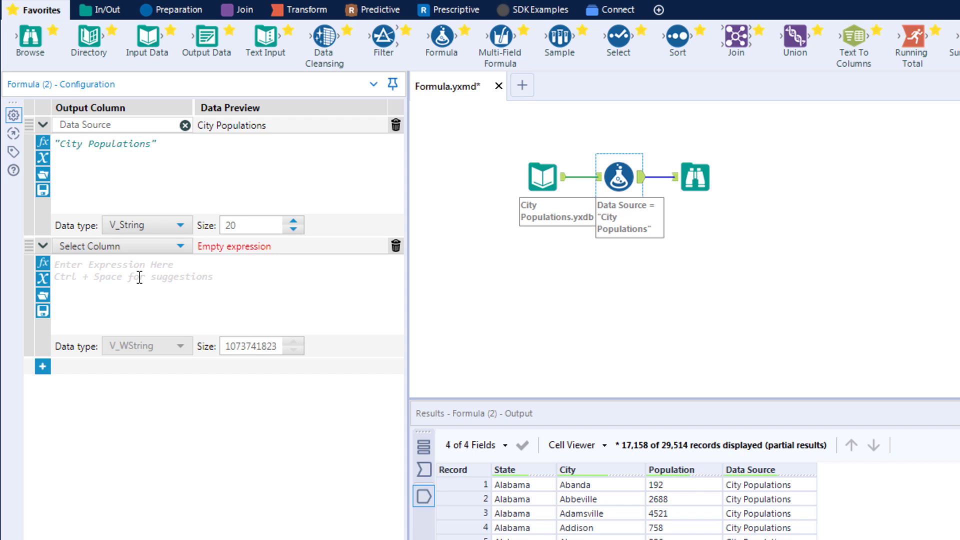
{"action": "left_click", "coordinate": [178, 246]}
{"action": "left_click", "coordinate": [103, 330]}
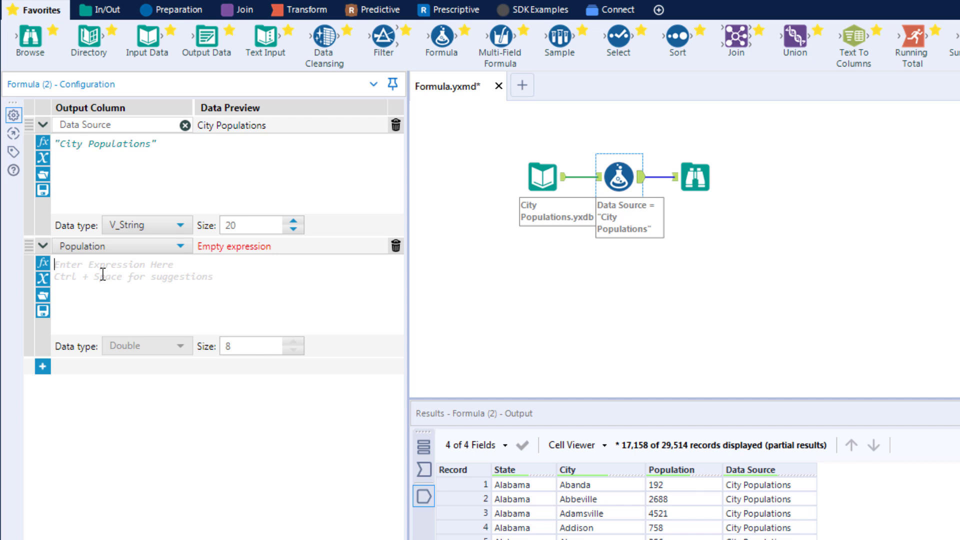
Start the Population expression with IF [City] = "Abanda" THEN 1000
{"action": "type", "text": "IF ci"}
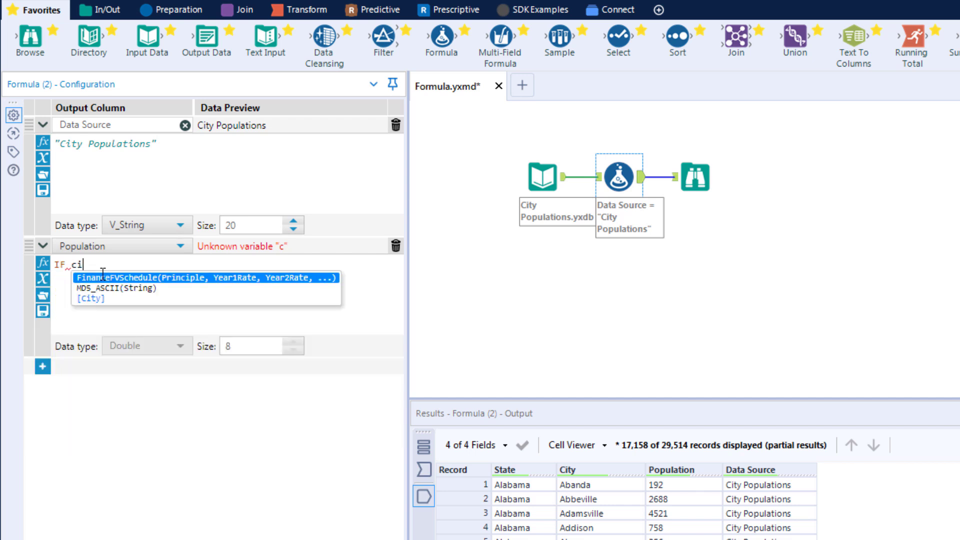
{"action": "type", "text": "t"}
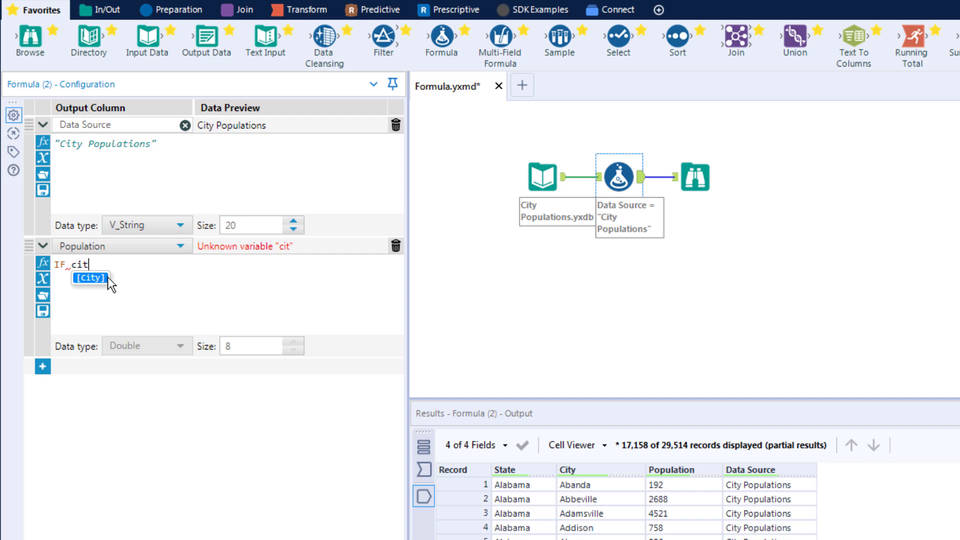
{"action": "double_click", "coordinate": [98, 279]}
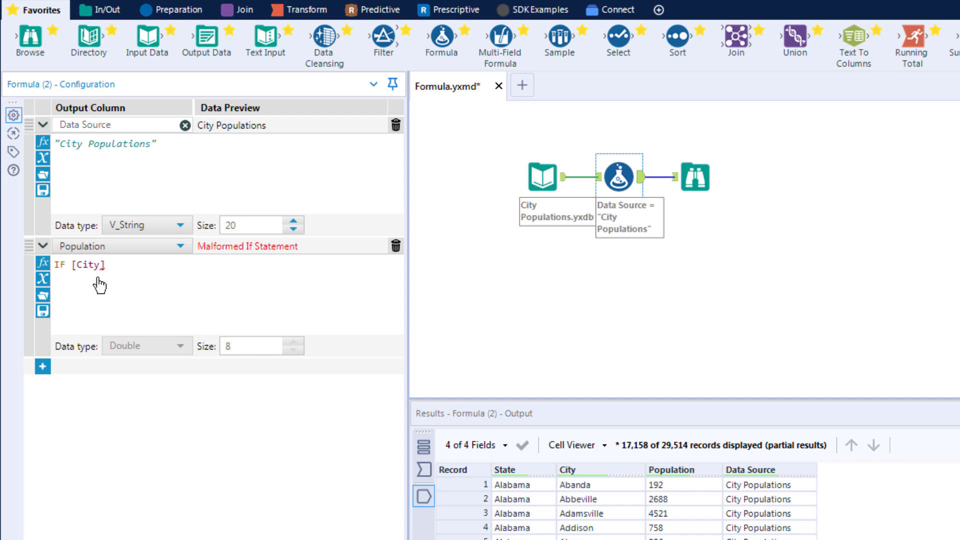
{"action": "type", "text": "= \"\""}
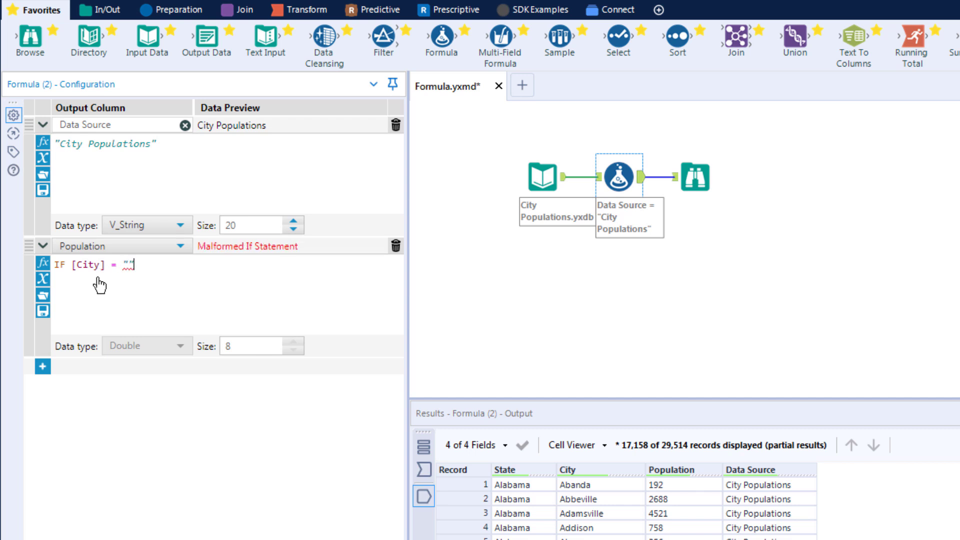
{"action": "key", "text": "Left"}
{"action": "type", "text": "Abanda"}
{"action": "key", "text": "Right"}
{"action": "type", "text": "THEN 1000"}
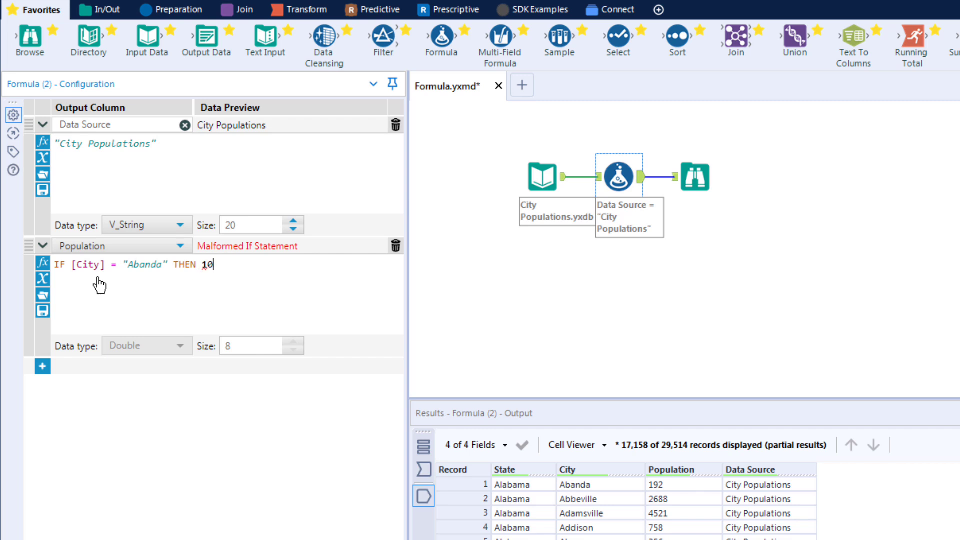
Complete the Population expression with ELSE [Population] and ENDIF on separate lines, and run the workflow
{"action": "key", "text": "Return"}
{"action": "type", "text": "ELSE pop"}
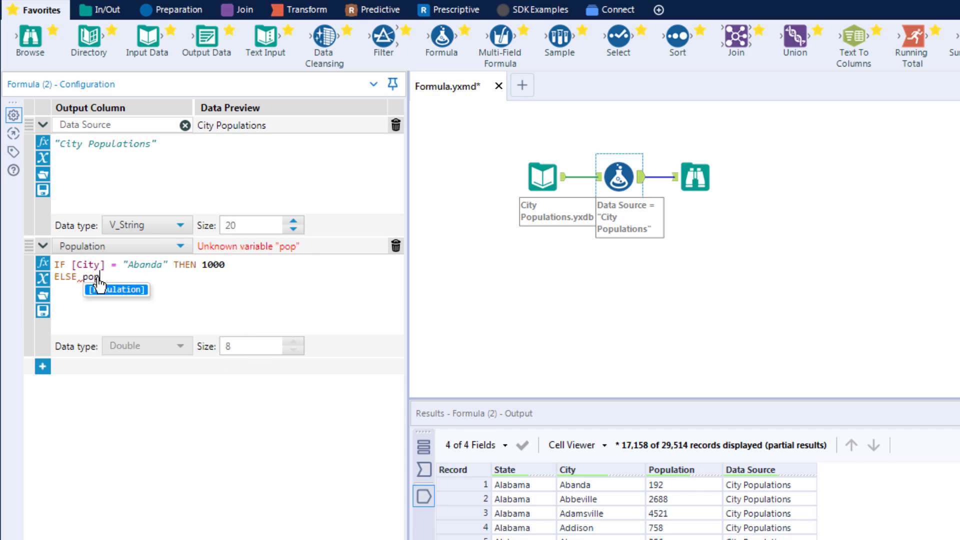
{"action": "key", "text": "Return"}
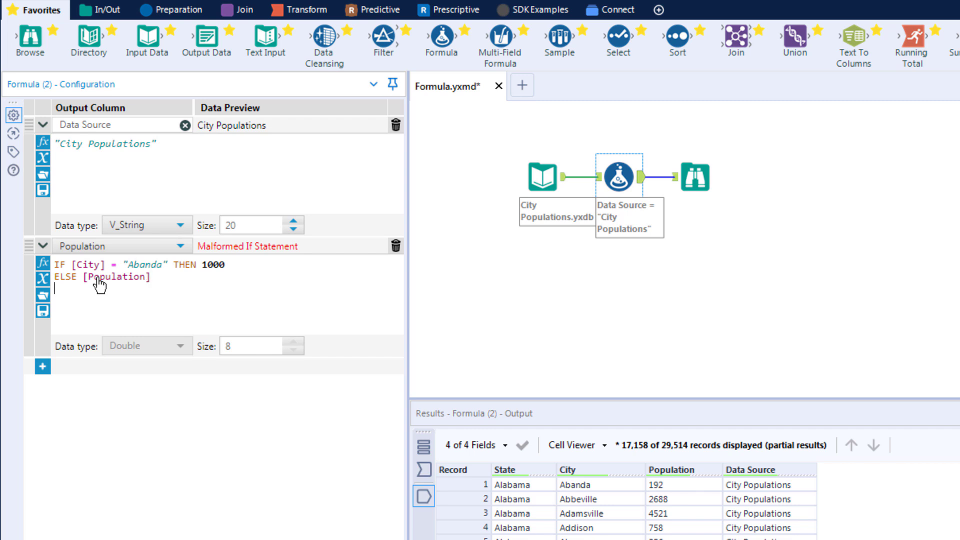
{"action": "key", "text": "Return"}
{"action": "type", "text": "end"}
{"action": "key", "text": "Return"}
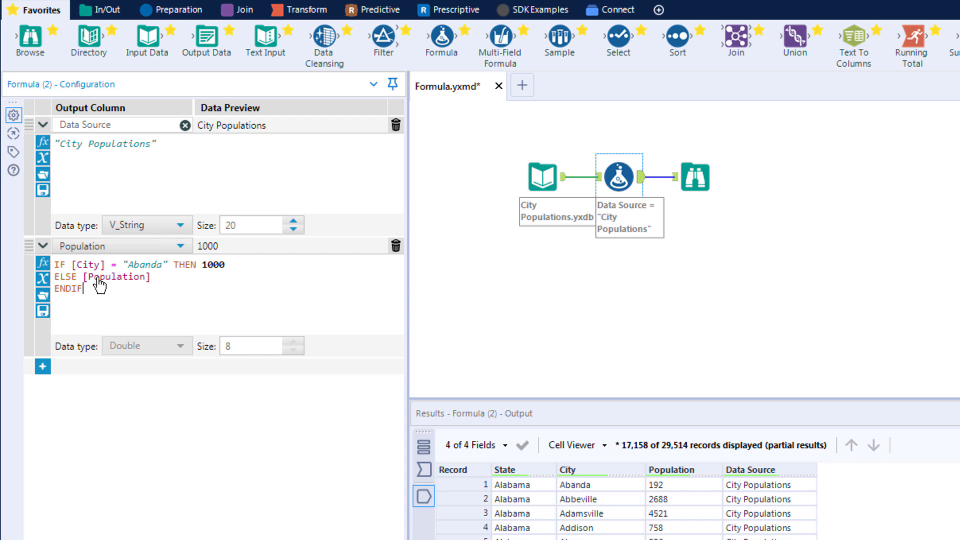
{"action": "key", "text": "ctrl+r"}
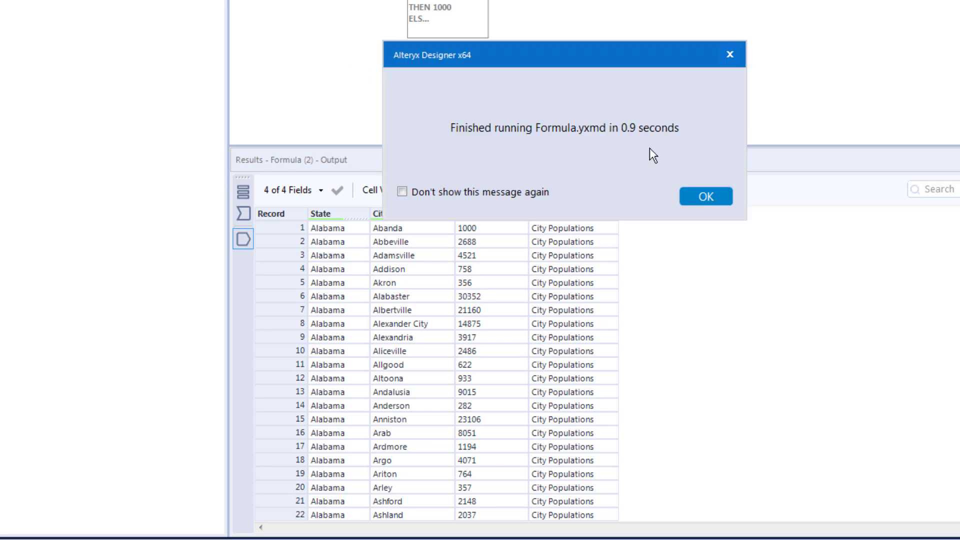
{"action": "left_click", "coordinate": [706, 196]}
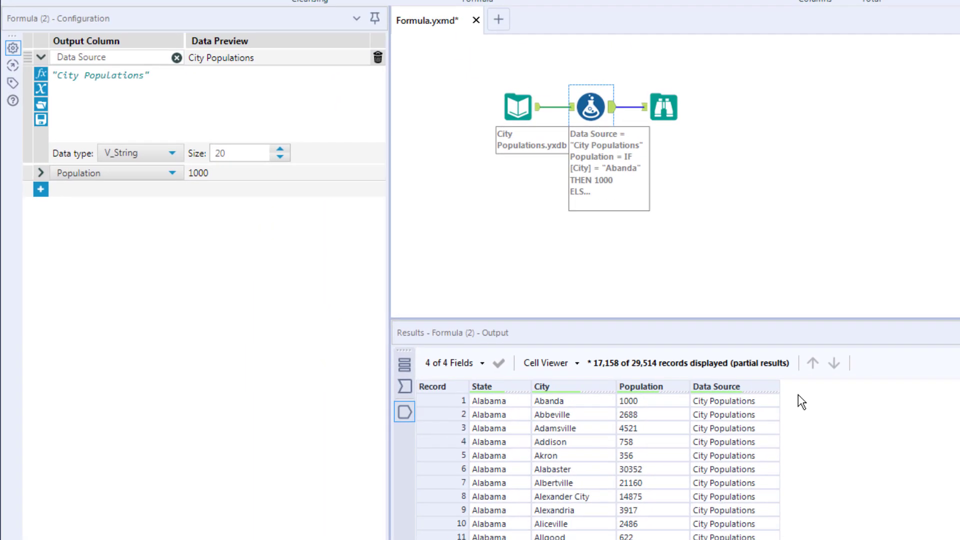
Expand the Population expression and add a third expression that outputs to a new column named Population Rating
{"action": "left_click", "coordinate": [40, 173]}
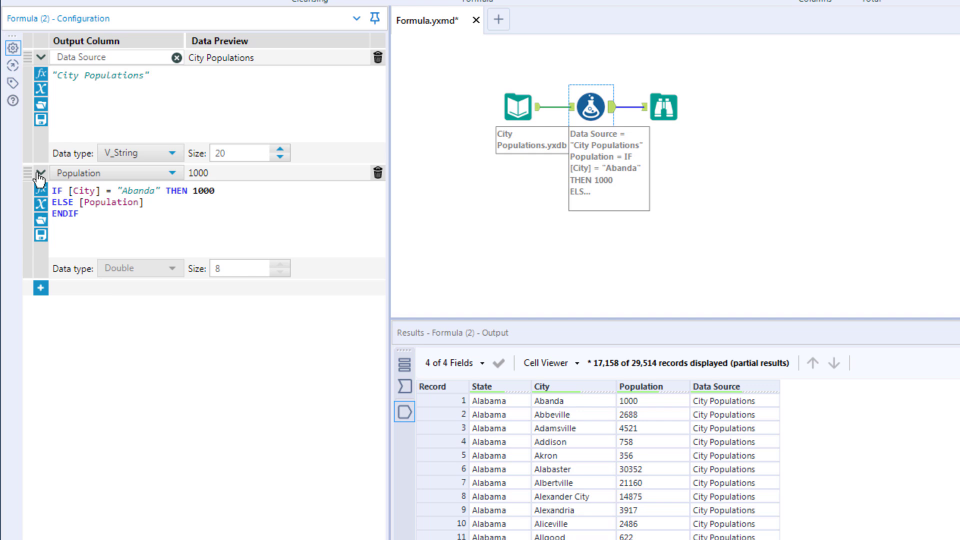
{"action": "left_click", "coordinate": [40, 289]}
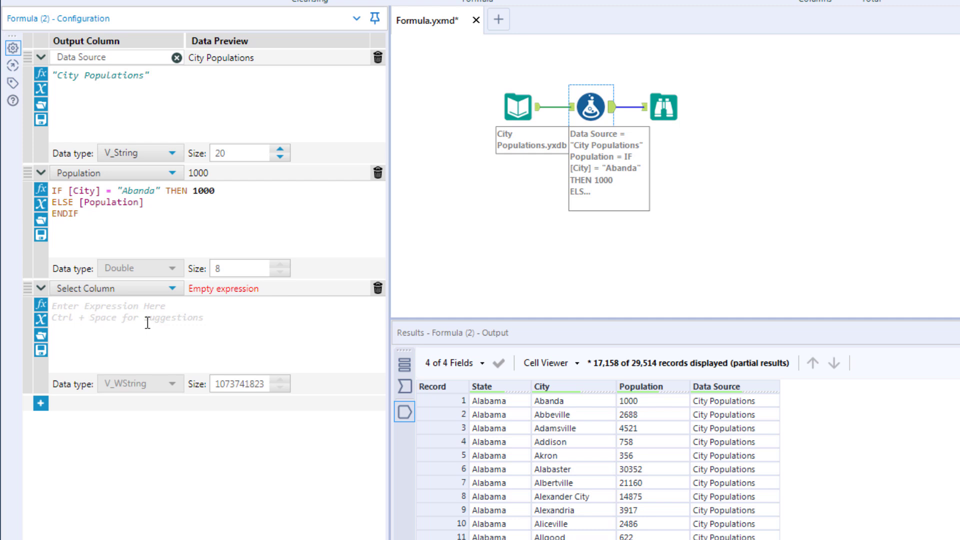
{"action": "left_click", "coordinate": [170, 289]}
{"action": "left_click", "coordinate": [150, 306]}
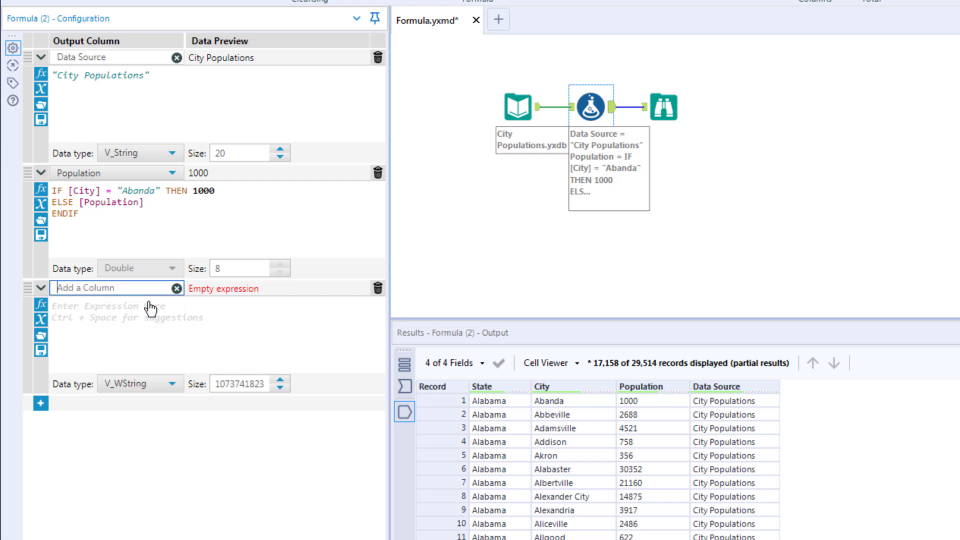
{"action": "type", "text": "Population Rating"}
Set the Population Rating column's data type to V_String with a size of 10
{"action": "left_click", "coordinate": [159, 384]}
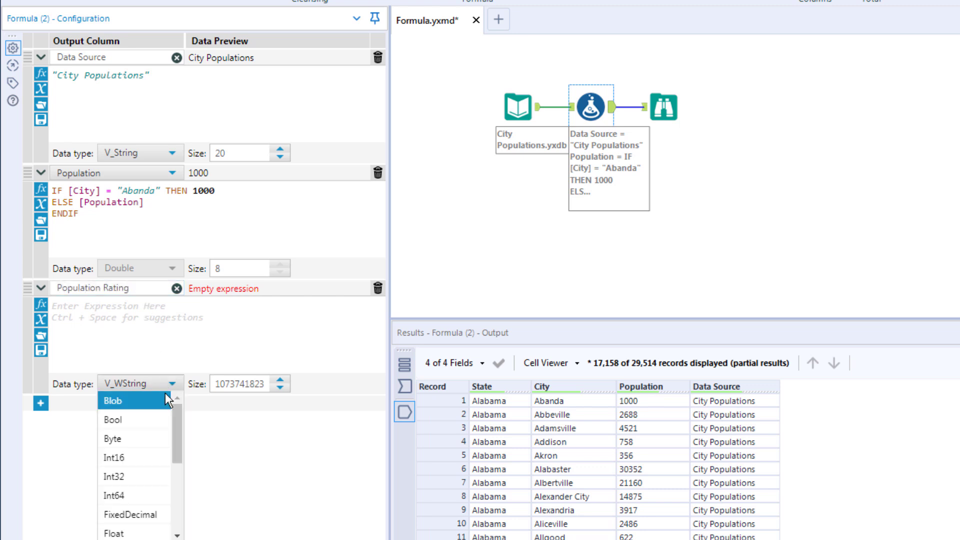
{"action": "scroll", "coordinate": [164, 499], "scroll_direction": "down", "scroll_amount": 2}
{"action": "left_click", "coordinate": [150, 530]}
{"action": "left_click_drag", "start_coordinate": [265, 384], "coordinate": [199, 390]}
{"action": "type", "text": "10"}
Insert an IF THEN ELSE template in the Population Rating expression and set its condition to [Population] < 1000
{"action": "left_click", "coordinate": [146, 320]}
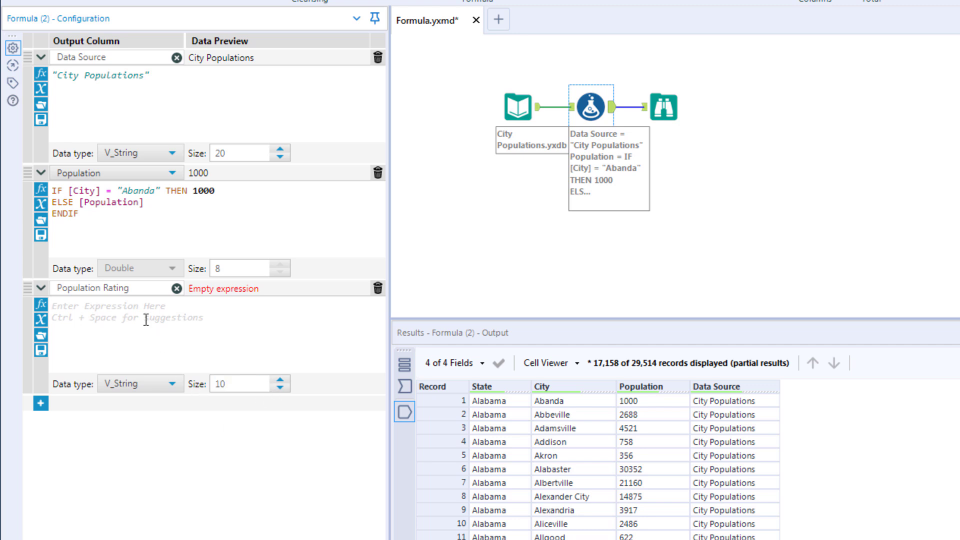
{"action": "type", "text": "if"}
{"action": "key", "text": "Return"}
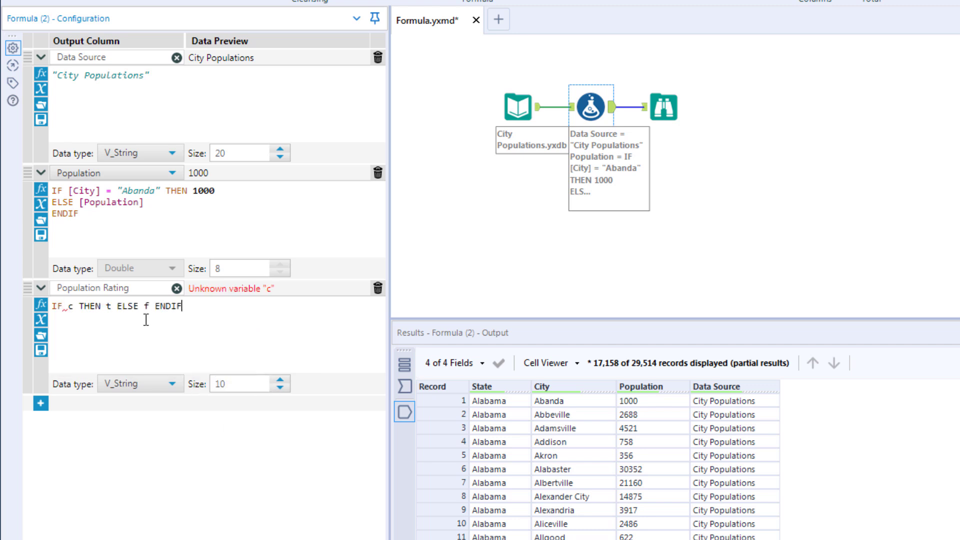
{"action": "double_click", "coordinate": [72, 307]}
{"action": "key", "text": "Delete"}
{"action": "type", "text": "[po"}
{"action": "key", "text": "Return"}
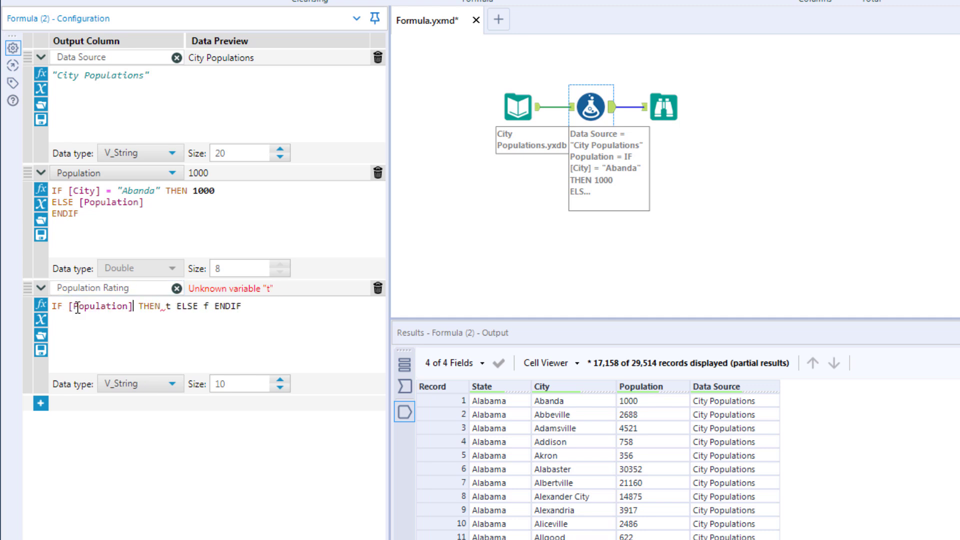
{"action": "type", "text": "<"}
{"action": "type", "text": "0"}
Replace the THEN placeholder in the Population Rating expression with "Low"
{"action": "key", "text": "Right"}
{"action": "key", "text": "Right"}
{"action": "key", "text": "Right"}
{"action": "key", "text": "Right"}
{"action": "key", "text": "Right"}
{"action": "key", "text": "Right"}
{"action": "key", "text": "Delete"}
{"action": "type", "text": "\"Low\""}
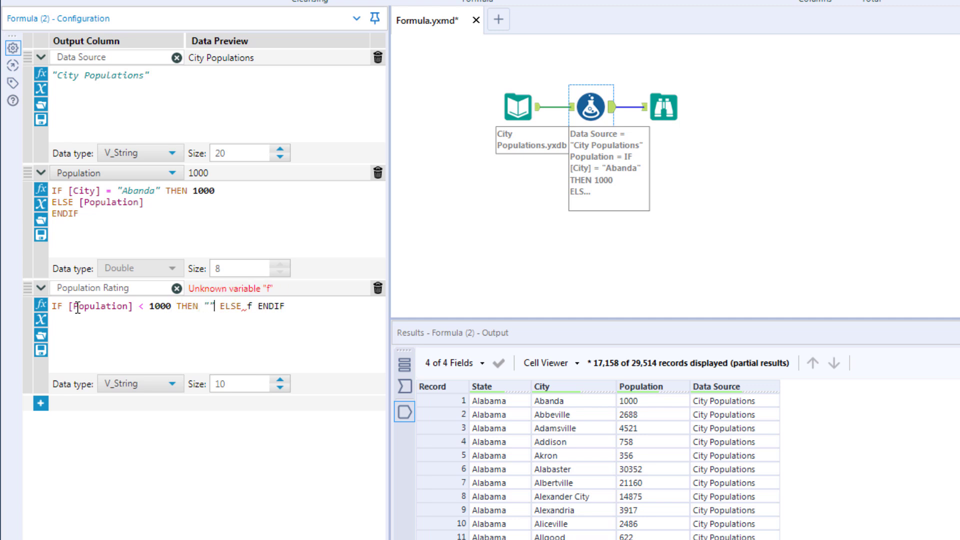
Turn the ELSE part into a second line reading ELSEIF [Population] < 10000 THEN "Medium"
{"action": "key", "text": "Return"}
{"action": "key", "text": "Right"}
{"action": "key", "text": "Right"}
{"action": "key", "text": "Right"}
{"action": "key", "text": "Right"}
{"action": "type", "text": "IF"}
{"action": "key", "text": "Right"}
{"action": "key", "text": "Delete"}
{"action": "type", "text": "[Population]"}
{"action": "type", "text": " < 1000"}
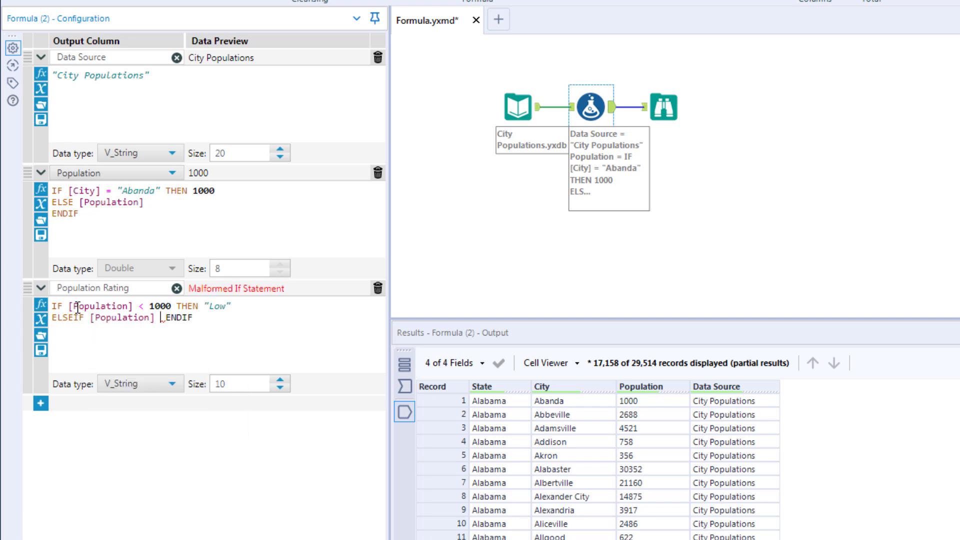
{"action": "type", "text": "0 THEN"}
{"action": "type", "text": " \"Medi"}
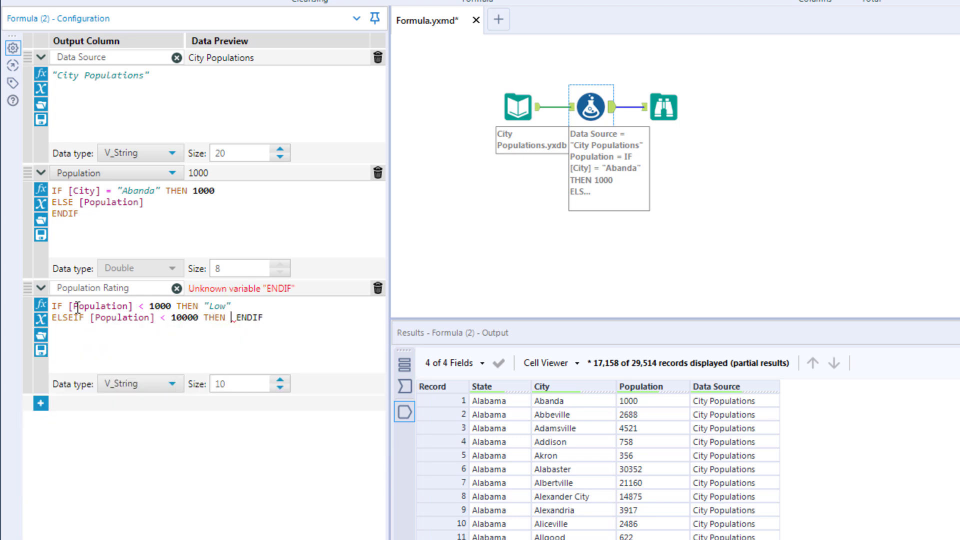
{"action": "type", "text": "um"}
{"action": "key", "text": "Right"}
Finish the Population Rating expression with ELSE "High" and ENDIF on separate lines, and run the workflow
{"action": "key", "text": "Return"}
{"action": "type", "text": "ELSE \""}
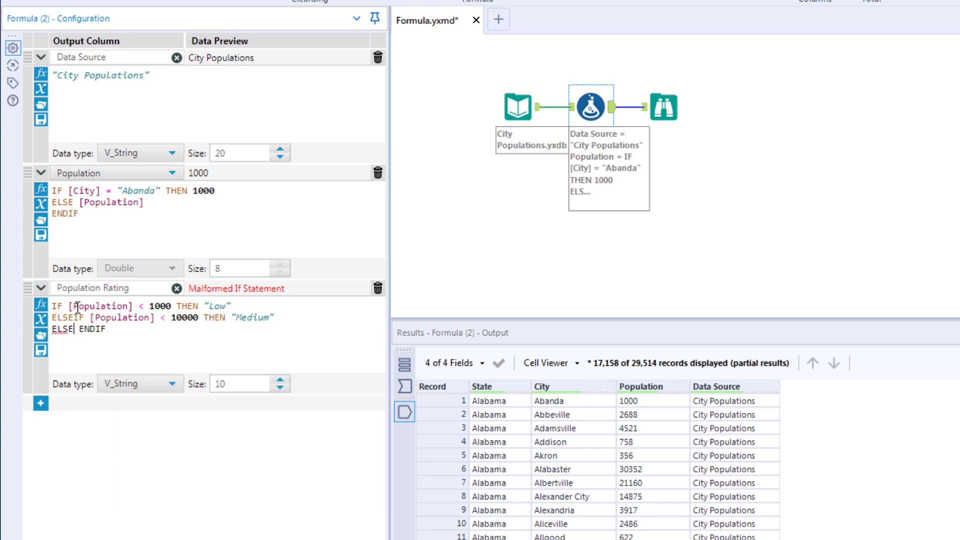
{"action": "type", "text": "High\""}
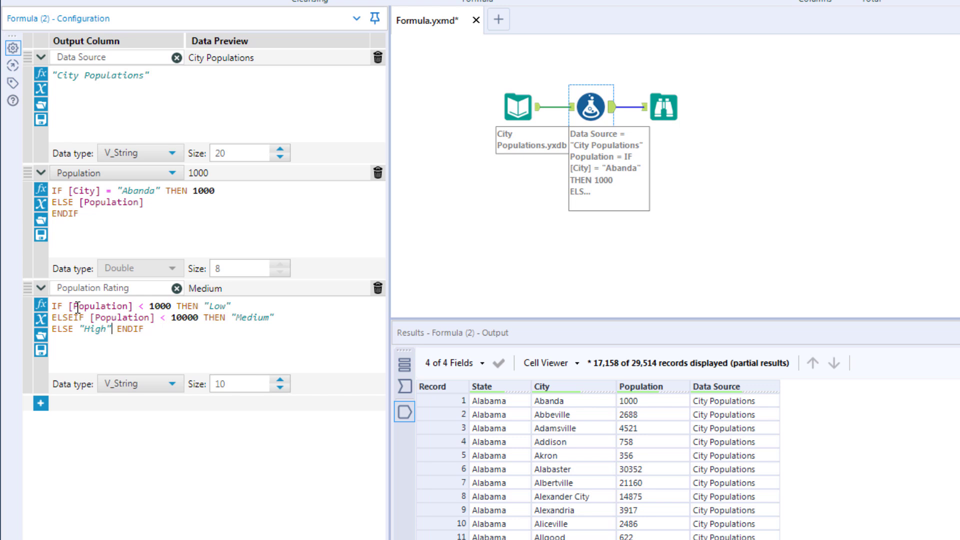
{"action": "key", "text": "Return"}
{"action": "key", "text": "Delete"}
{"action": "key", "text": "ctrl+r"}
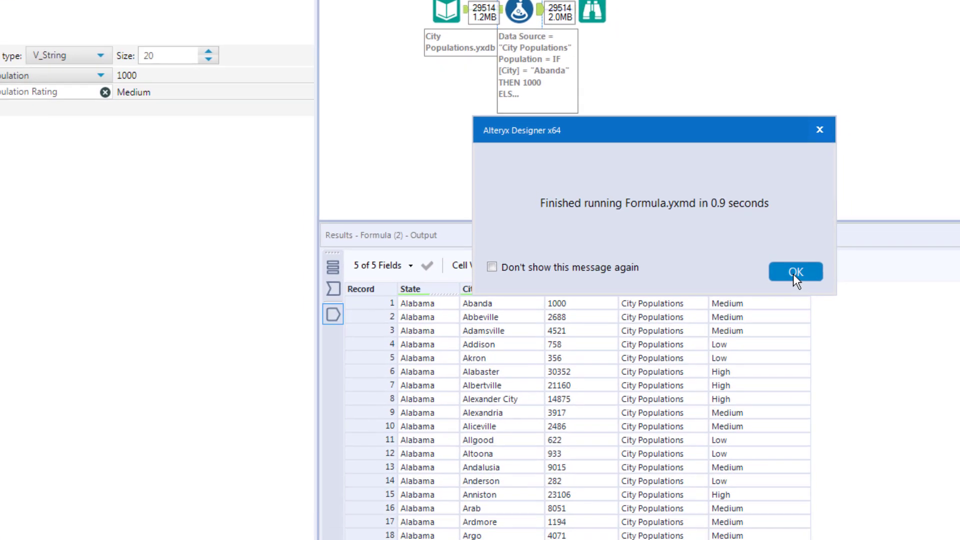
{"action": "left_click", "coordinate": [868, 369]}
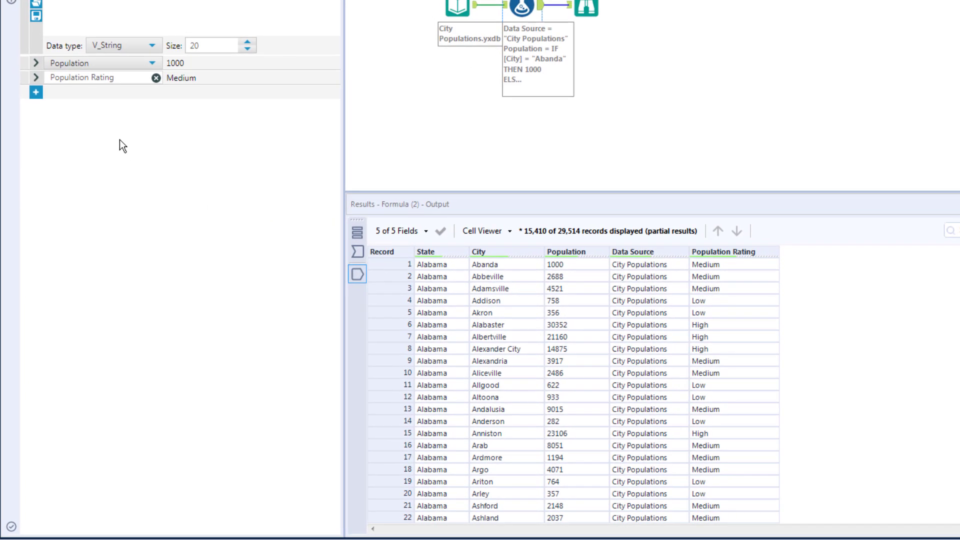
Expand the Population Rating and Population expressions to review both conditional statements
{"action": "left_click", "coordinate": [36, 79]}
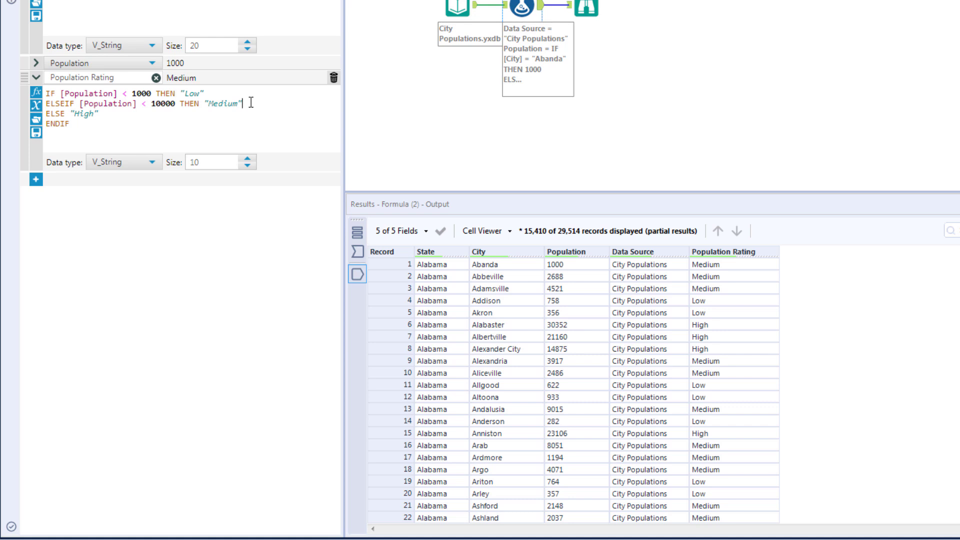
{"action": "left_click", "coordinate": [37, 63]}
{"action": "left_click", "coordinate": [264, 191]}
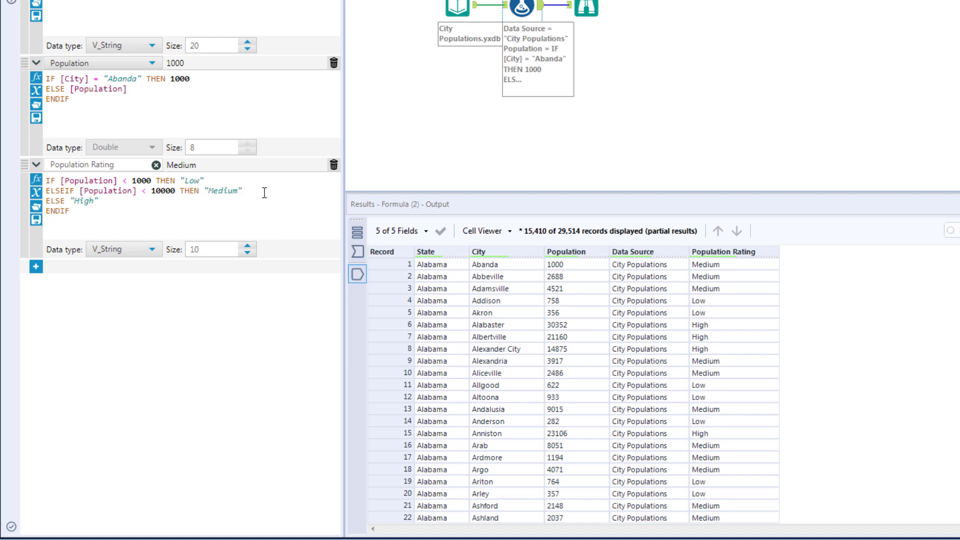
{"action": "left_click", "coordinate": [264, 193]}
Add a fourth expression that outputs to a new column named Observation Rating
{"action": "left_click", "coordinate": [36, 266]}
{"action": "left_click", "coordinate": [126, 290]}
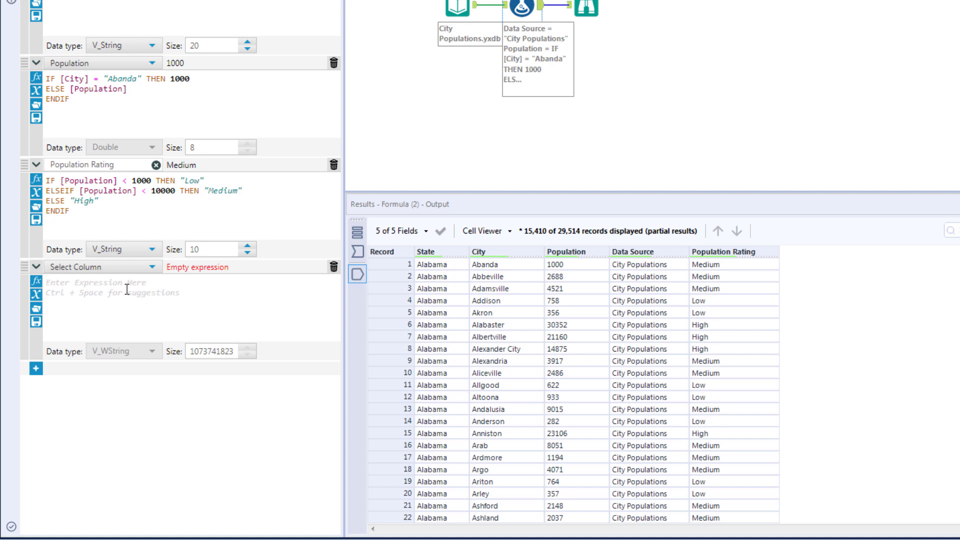
{"action": "left_click", "coordinate": [148, 269]}
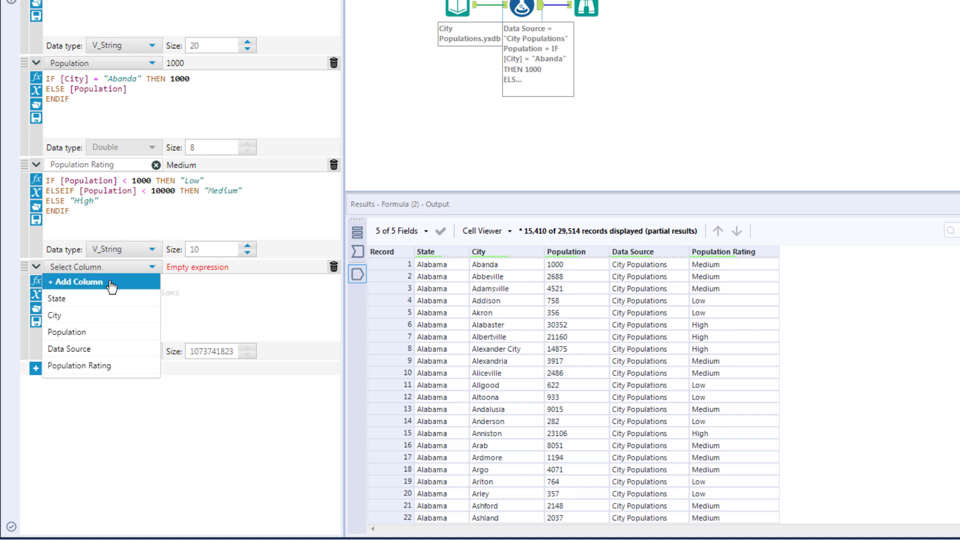
{"action": "left_click", "coordinate": [111, 283]}
{"action": "type", "text": "Obse"}
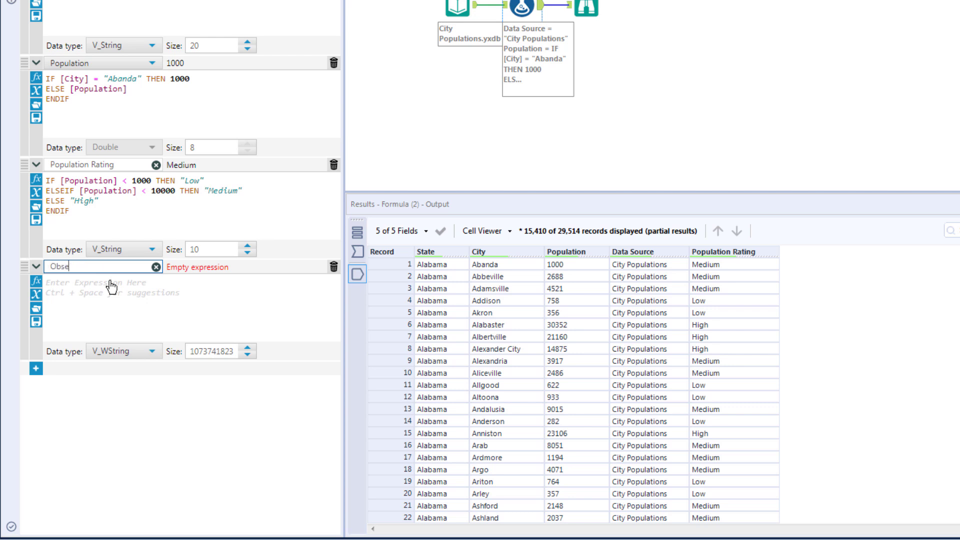
{"action": "type", "text": "rvation Rating"}
Set the Observation Rating column's data type to V_String with a size of 20
{"action": "left_click", "coordinate": [145, 347]}
{"action": "scroll", "coordinate": [125, 410], "scroll_direction": "down", "scroll_amount": 3}
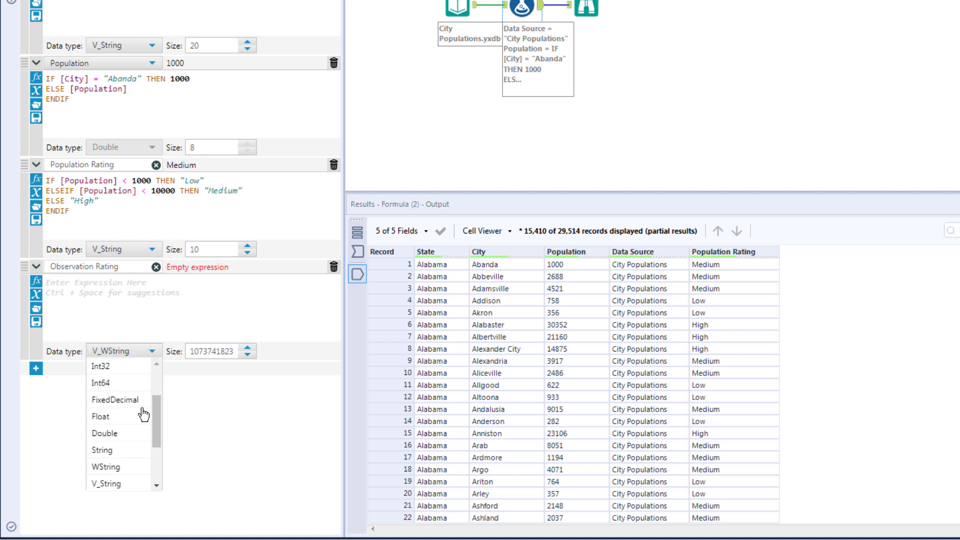
{"action": "left_click", "coordinate": [113, 399]}
{"action": "key", "text": "Tab"}
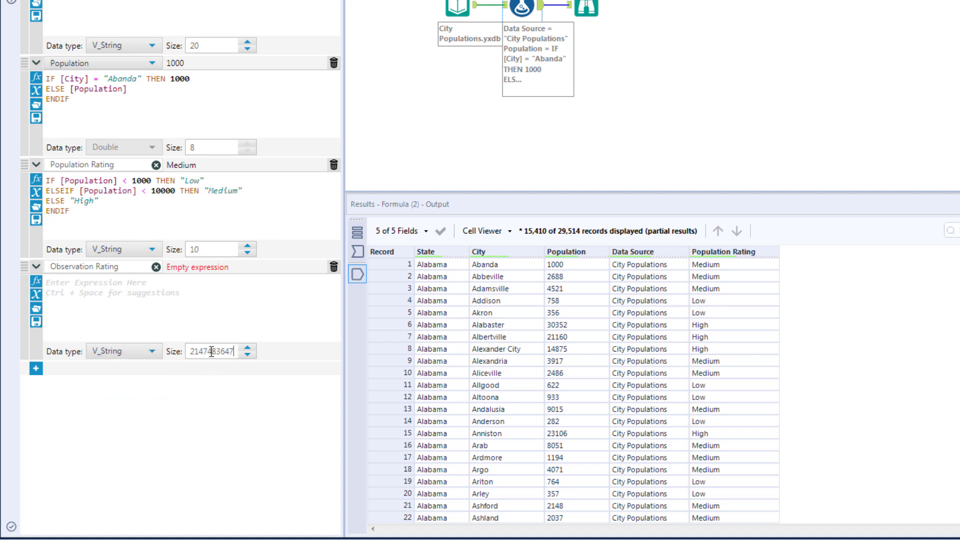
{"action": "type", "text": "20"}
Start the Observation Rating expression with IF [Population Rating] = "Low"
{"action": "left_click", "coordinate": [120, 285]}
{"action": "type", "text": "IF pop"}
{"action": "key", "text": "Down"}
{"action": "key", "text": "Return"}
{"action": "type", "text": "= \"Low\""}
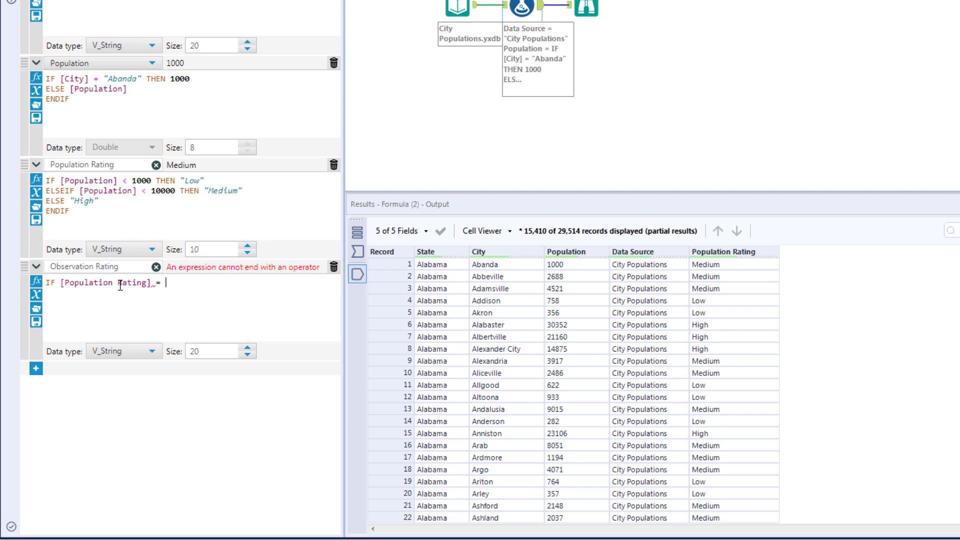
{"action": "key", "text": "Left"}
{"action": "type", "text": "Low"}
{"action": "key", "text": "Right"}
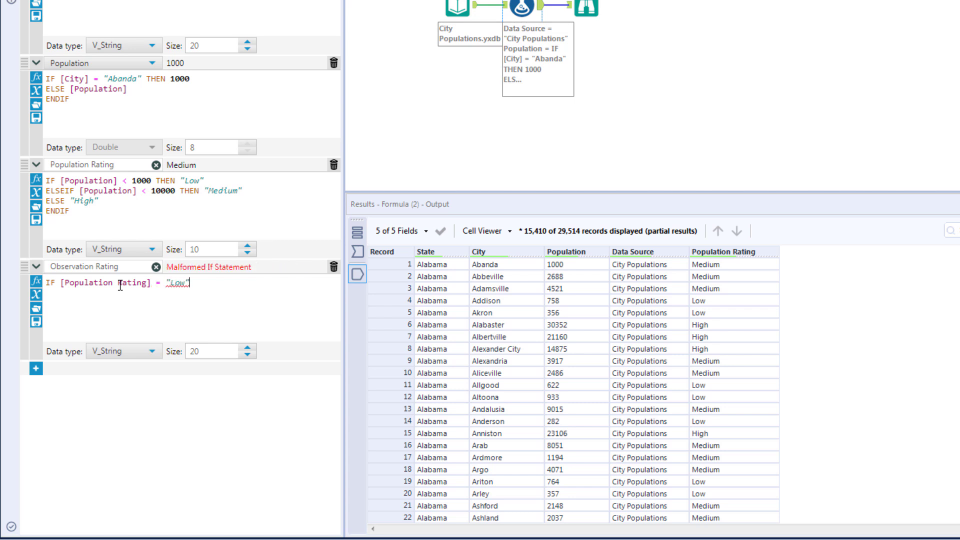
Add an AND condition on a new line of the Observation Rating expression using the StartsWith string function
{"action": "key", "text": "Return"}
{"action": "type", "text": "AND"}
{"action": "left_click", "coordinate": [36, 282]}
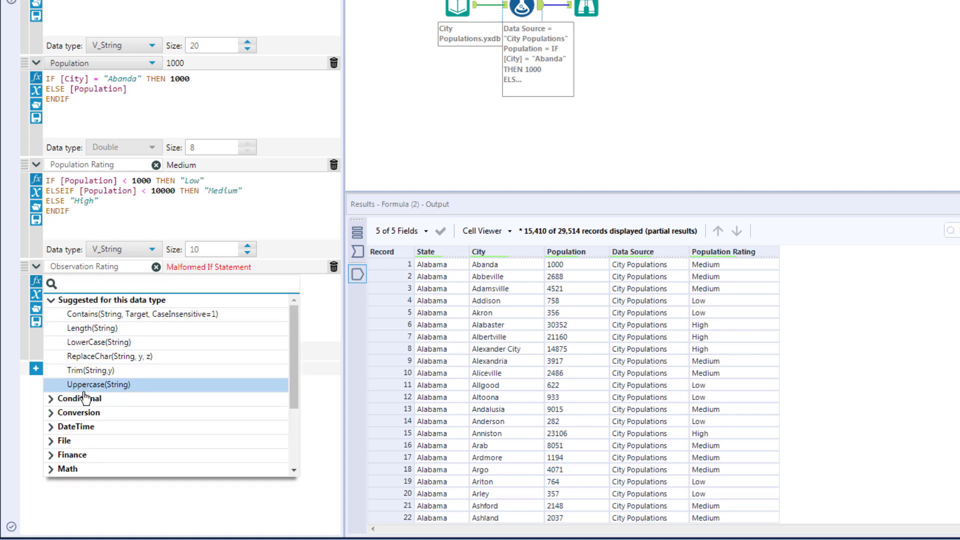
{"action": "scroll", "coordinate": [75, 440], "scroll_direction": "down", "scroll_amount": 3}
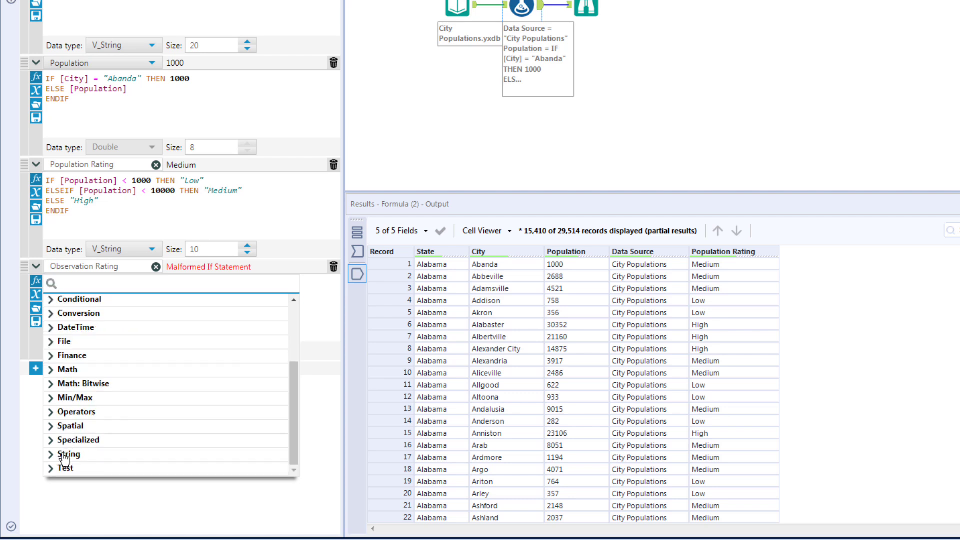
{"action": "left_click", "coordinate": [65, 455]}
{"action": "scroll", "coordinate": [167, 395], "scroll_direction": "down", "scroll_amount": 4}
{"action": "left_click", "coordinate": [98, 342]}
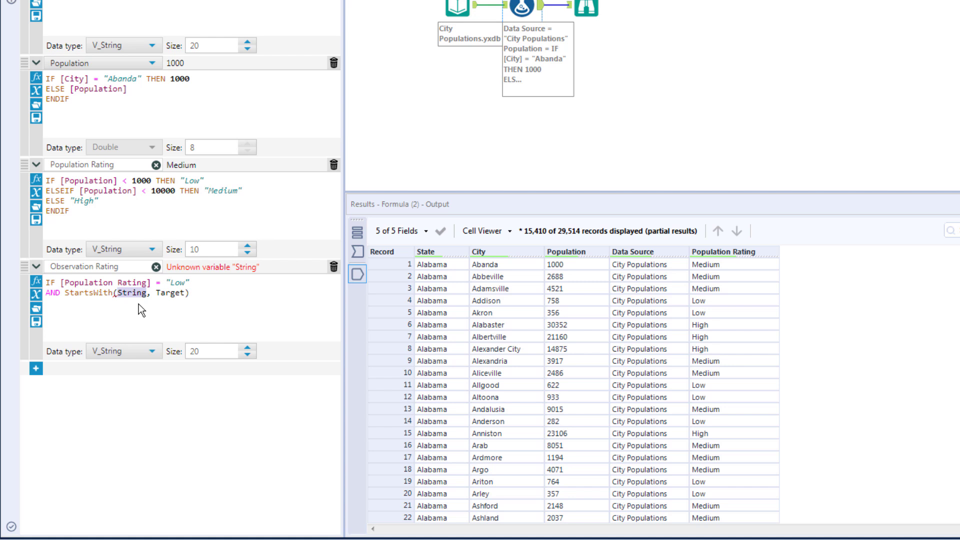
Fill in the StartsWith arguments in the Observation Rating expression with [City] and "A"
{"action": "type", "text": "["}
{"action": "key", "text": "Return"}
{"action": "key", "text": "Delete"}
{"action": "key", "text": "Delete"}
{"action": "key", "text": "Delete"}
{"action": "key", "text": "Delete"}
{"action": "key", "text": "Delete"}
{"action": "key", "text": "Delete"}
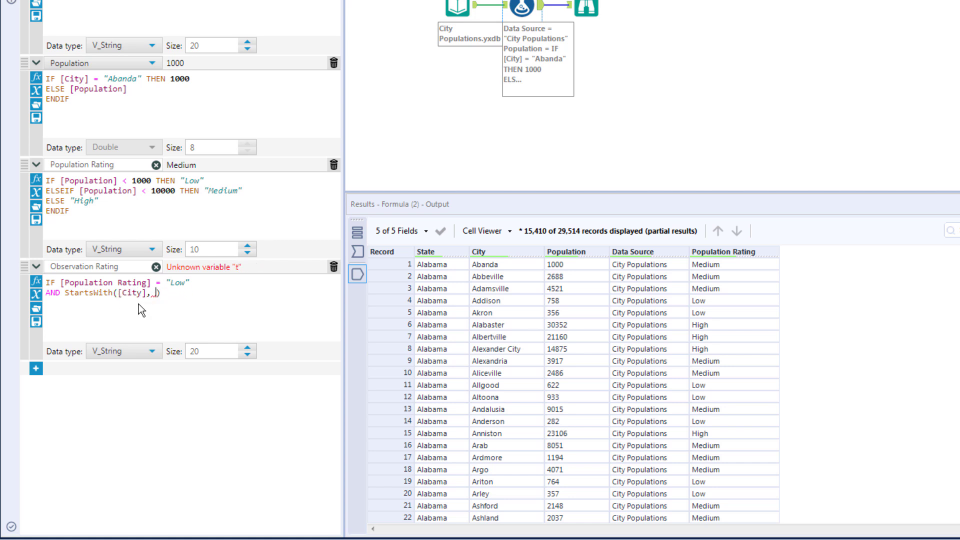
{"action": "type", "text": "\"A"}
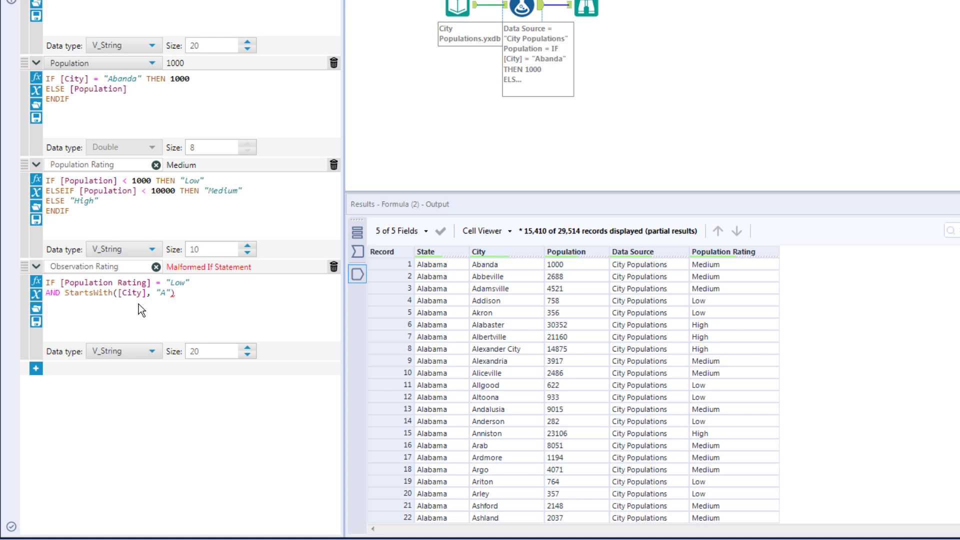
Make the Observation Rating expression return "Phase 1" with a THEN clause after the StartsWith condition
{"action": "left_click", "coordinate": [179, 291]}
{"action": "type", "text": "THEN "}
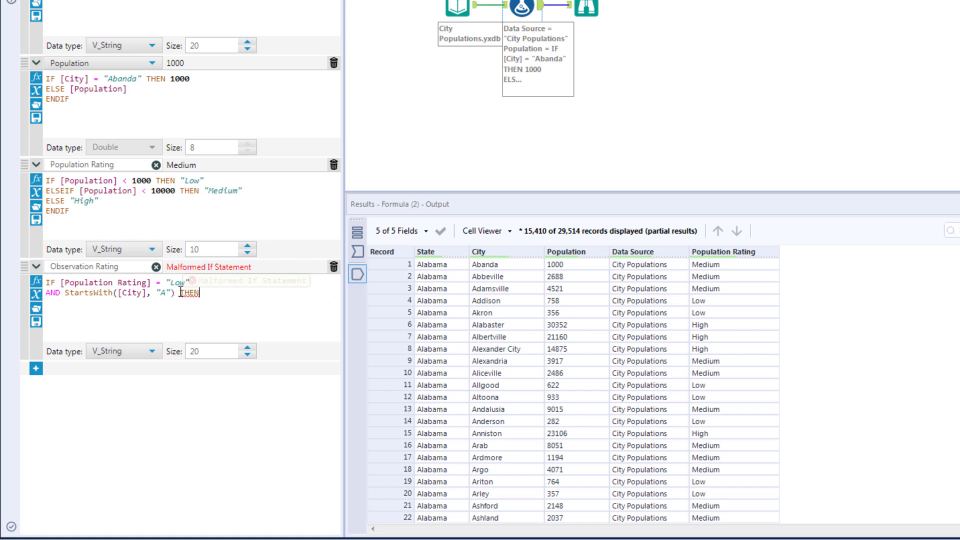
{"action": "type", "text": "\"\""}
{"action": "key", "text": "Left"}
{"action": "type", "text": "Phase 1\" "}
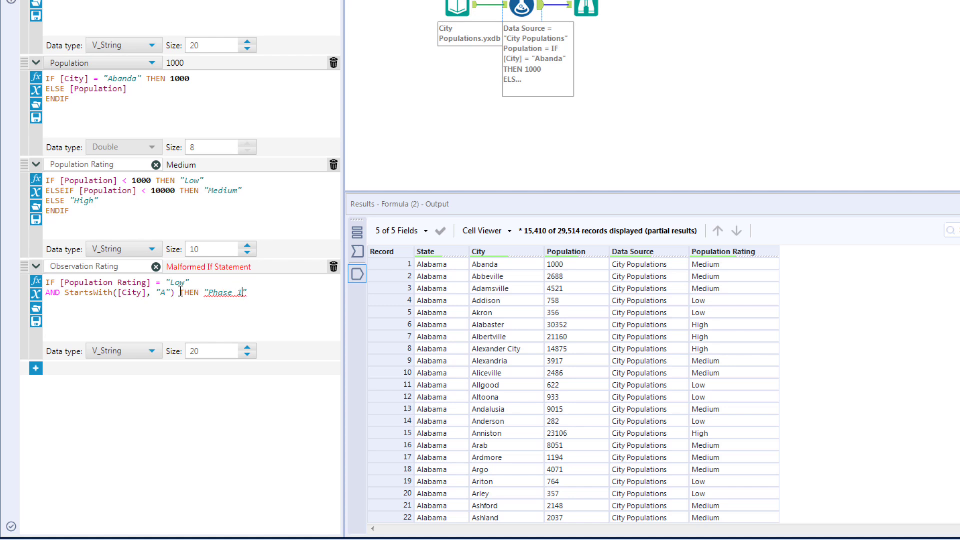
Finish the Observation Rating expression with ELSE "Phase 2" and ENDIF, and run the workflow
{"action": "type", "text": "ELSE \"\""}
{"action": "key", "text": "Left"}
{"action": "type", "text": "Phase 2"}
{"action": "key", "text": "Right"}
{"action": "key", "text": "Return"}
{"action": "type", "text": "ENDIF"}
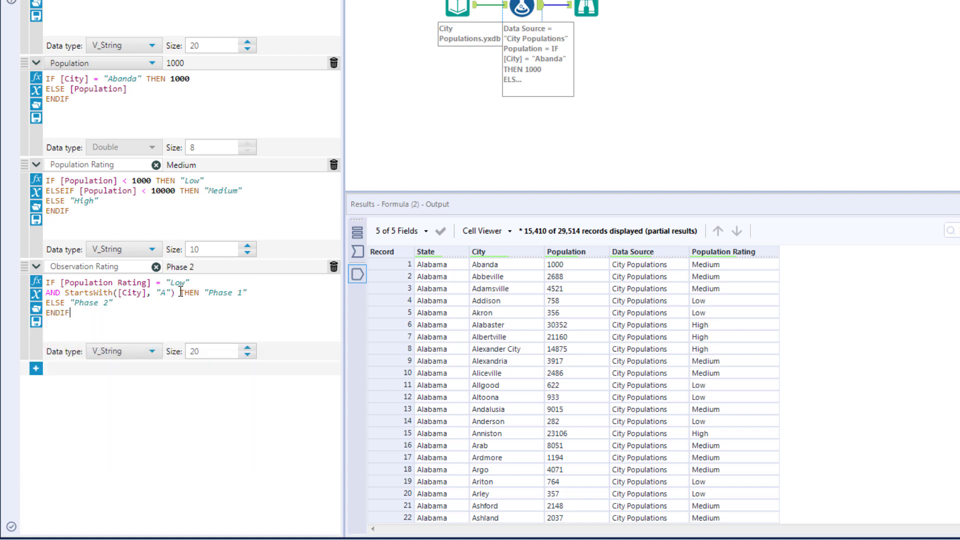
{"action": "key", "text": "ctrl+r"}
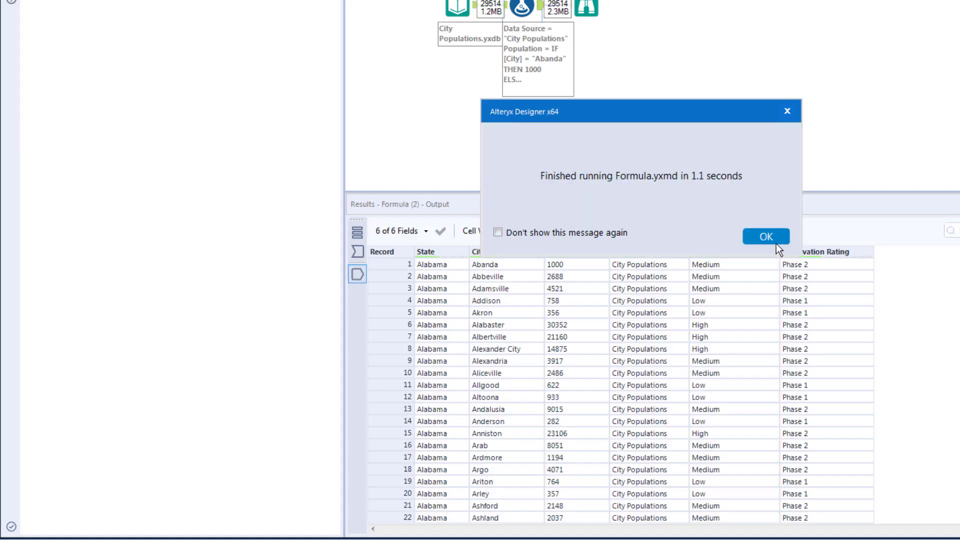
{"action": "left_click", "coordinate": [774, 236]}
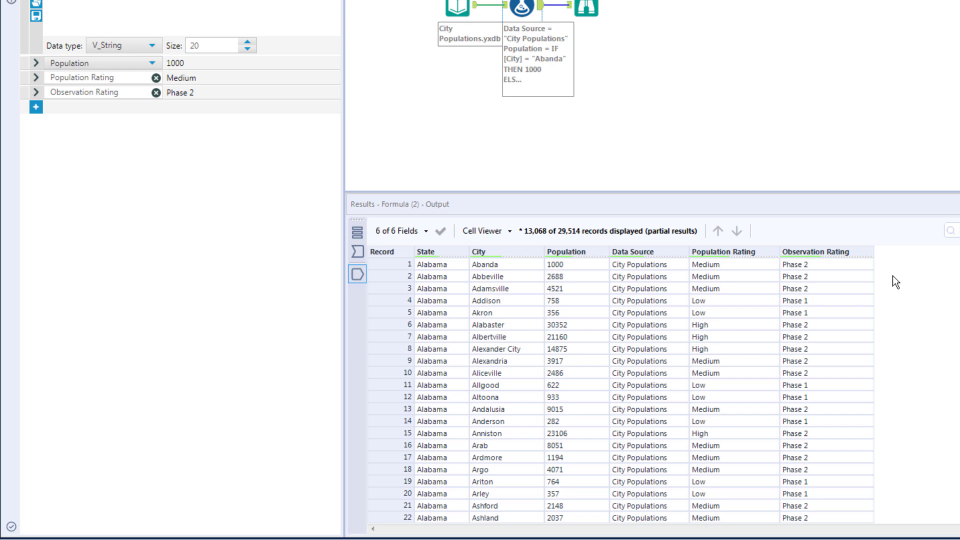
Add a fifth expression that outputs to a new column named Population Forecast %
{"action": "left_click", "coordinate": [36, 107]}
{"action": "left_click", "coordinate": [99, 110]}
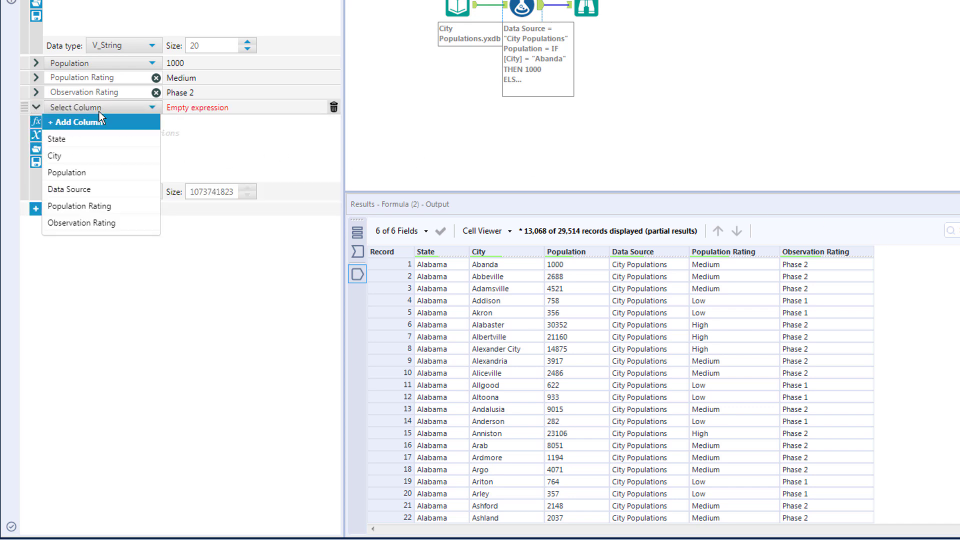
{"action": "left_click", "coordinate": [85, 122]}
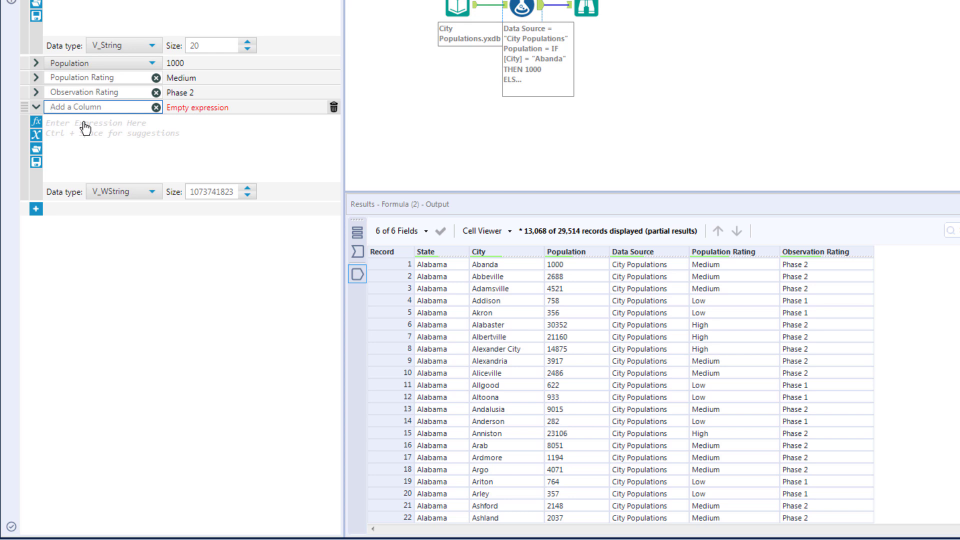
{"action": "type", "text": "Population Forecast"}
{"action": "type", "text": "%"}
Start the Population Forecast % expression with IF [Population] < 10000 THEN 0.1
{"action": "left_click", "coordinate": [83, 129]}
{"action": "type", "text": "IF pop"}
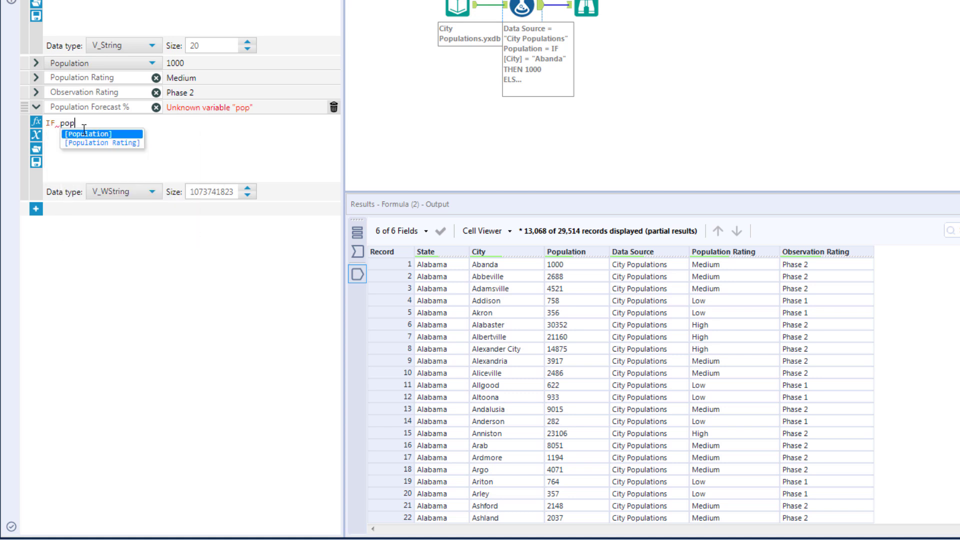
{"action": "key", "text": "Return"}
{"action": "type", "text": "< 10"}
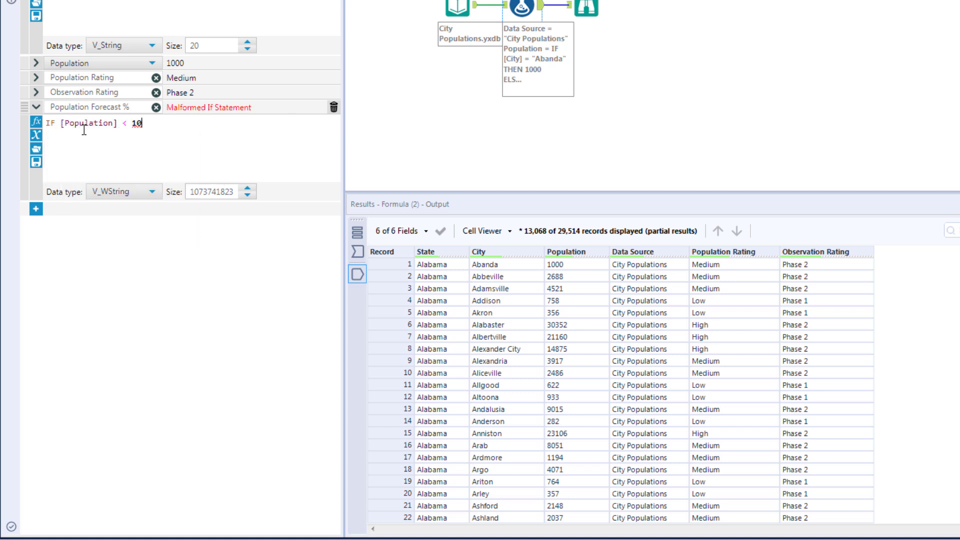
{"action": "type", "text": "000 THEN 0.1"}
{"action": "key", "text": "Return"}
Complete the Population Forecast % expression with ELSEIF [Population] < 30000 THEN 0.15, ELSE 0.2 and ENDIF on separate lines
{"action": "type", "text": "ELSEIF "}
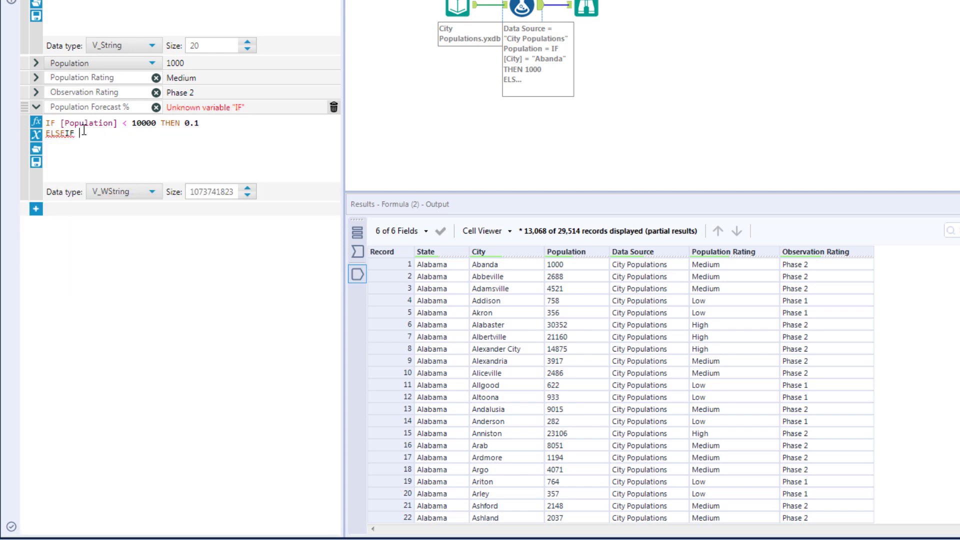
{"action": "type", "text": "[Population] <"}
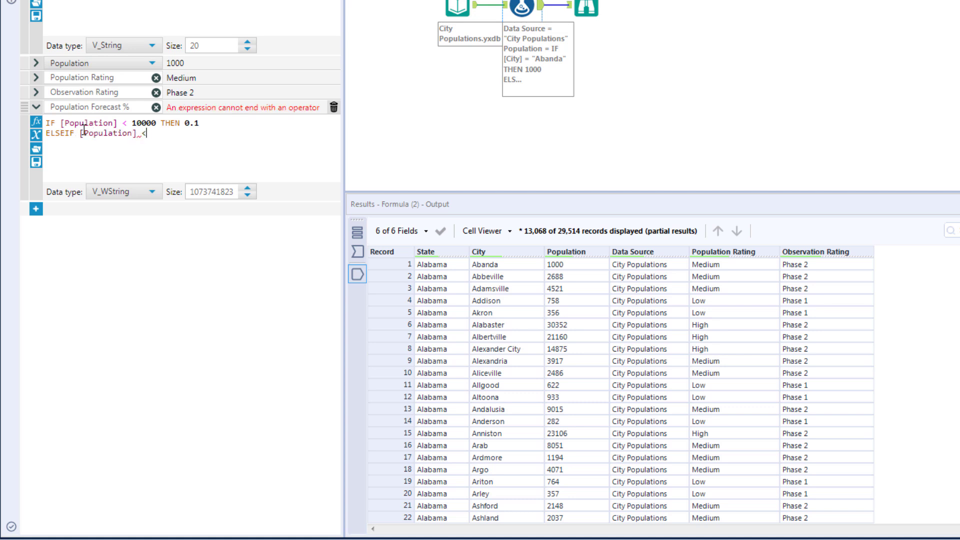
{"action": "type", "text": " 30000 THEN"}
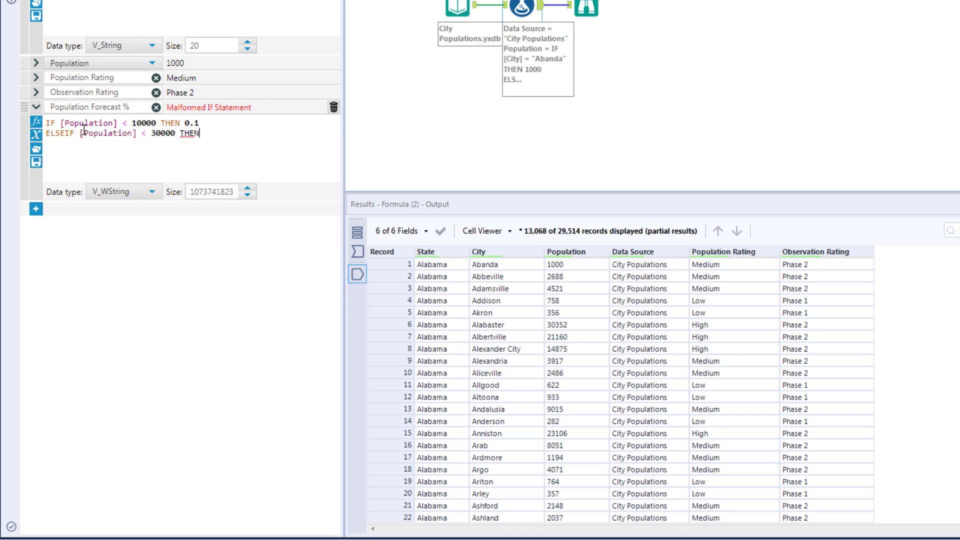
{"action": "type", "text": " 0.15 ELSE 0.2"}
{"action": "key", "text": "Return"}
{"action": "type", "text": "ENDIF"}
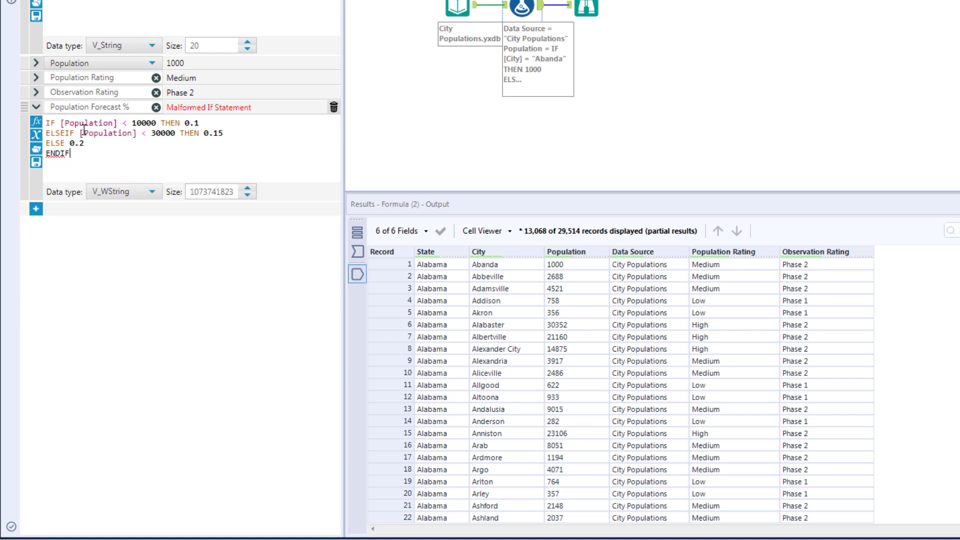
Set the Population Forecast % column's data type to Double and run the workflow
{"action": "left_click", "coordinate": [139, 192]}
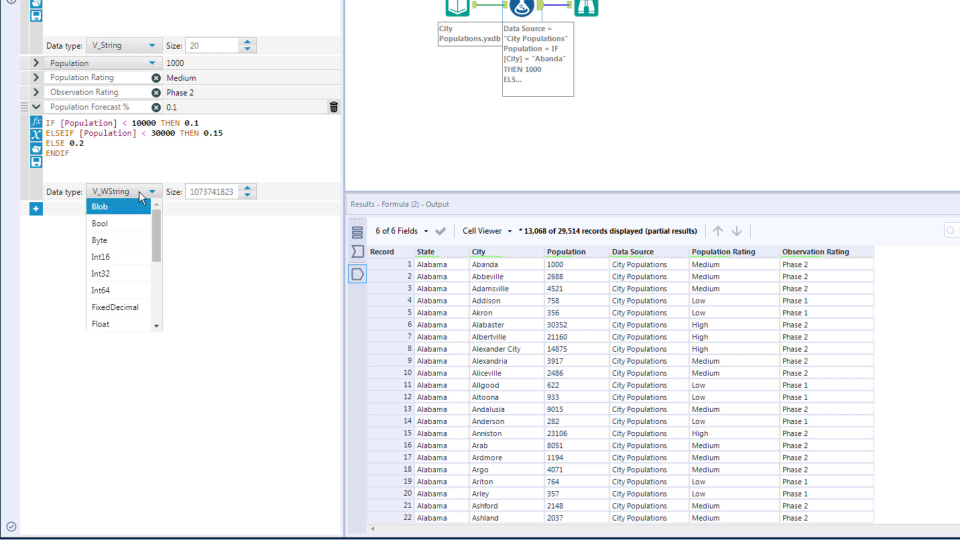
{"action": "left_click_drag", "start_coordinate": [161, 229], "coordinate": [143, 254]}
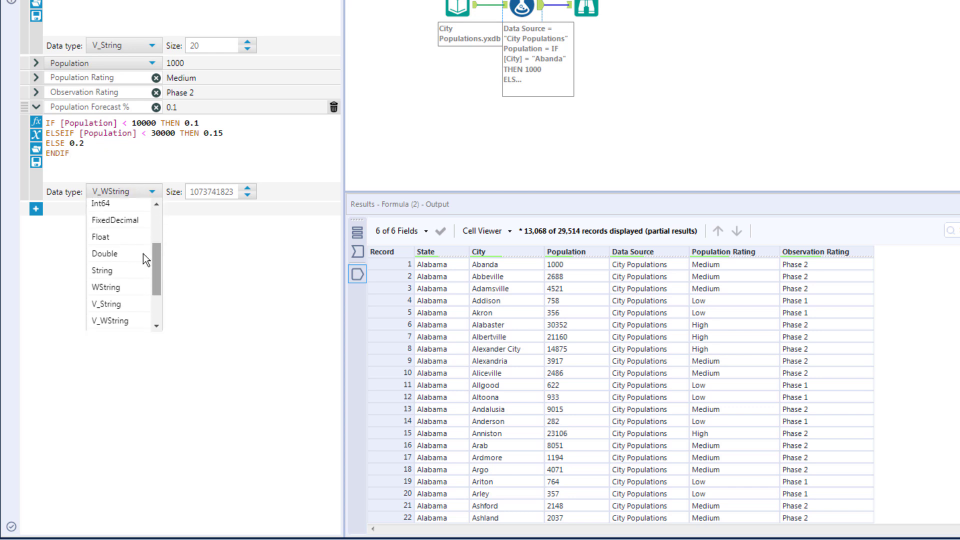
{"action": "left_click", "coordinate": [118, 255]}
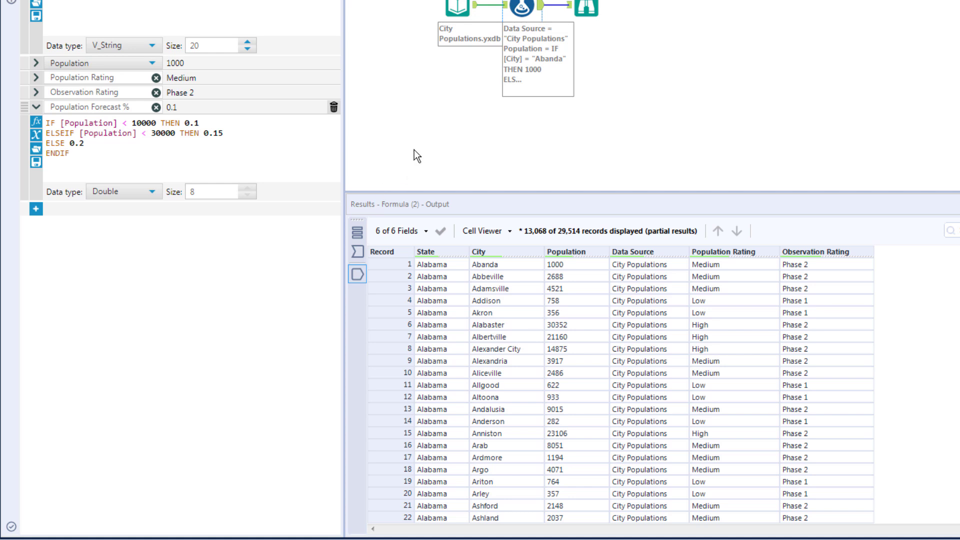
{"action": "key", "text": "ctrl+r"}
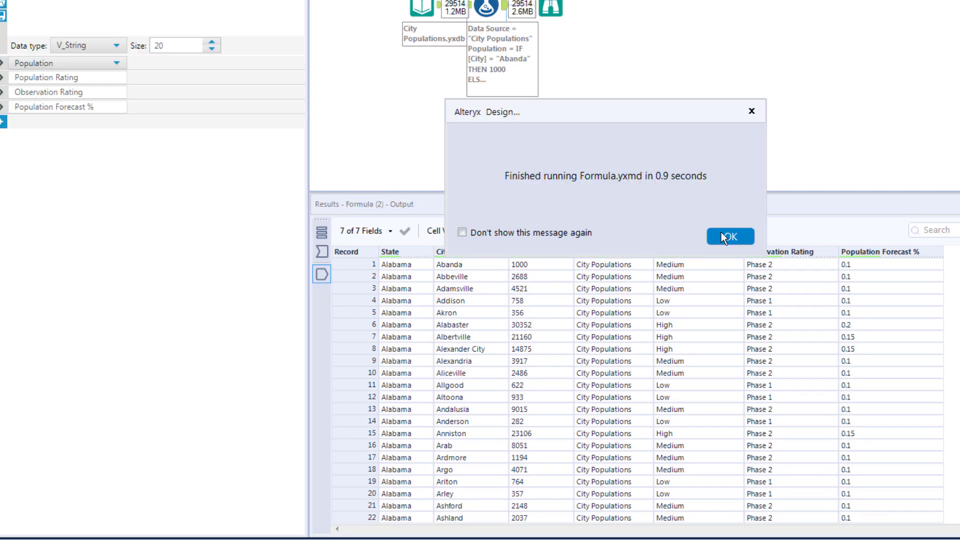
{"action": "left_click", "coordinate": [725, 234]}
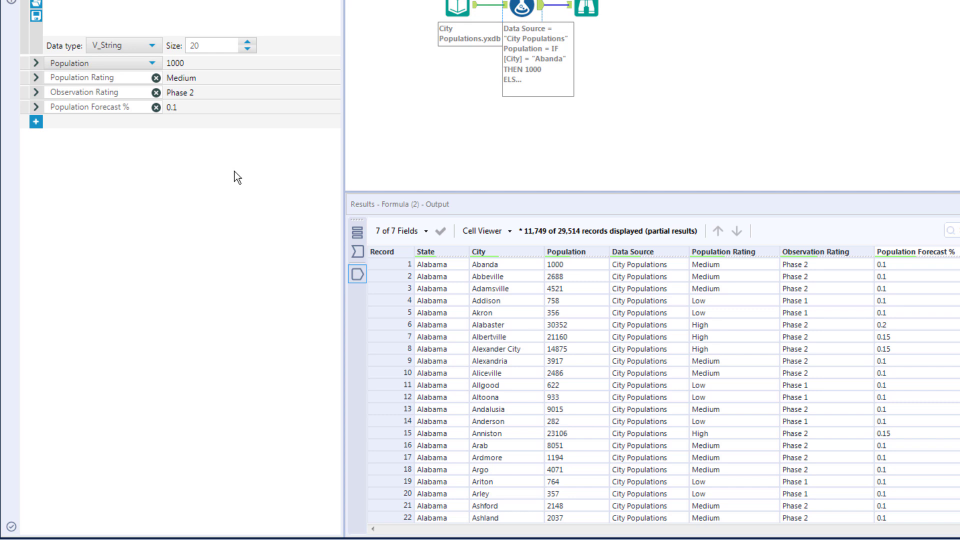
Add a sixth expression that outputs to a new column named Forecast Population
{"action": "left_click", "coordinate": [36, 121]}
{"action": "left_click", "coordinate": [64, 125]}
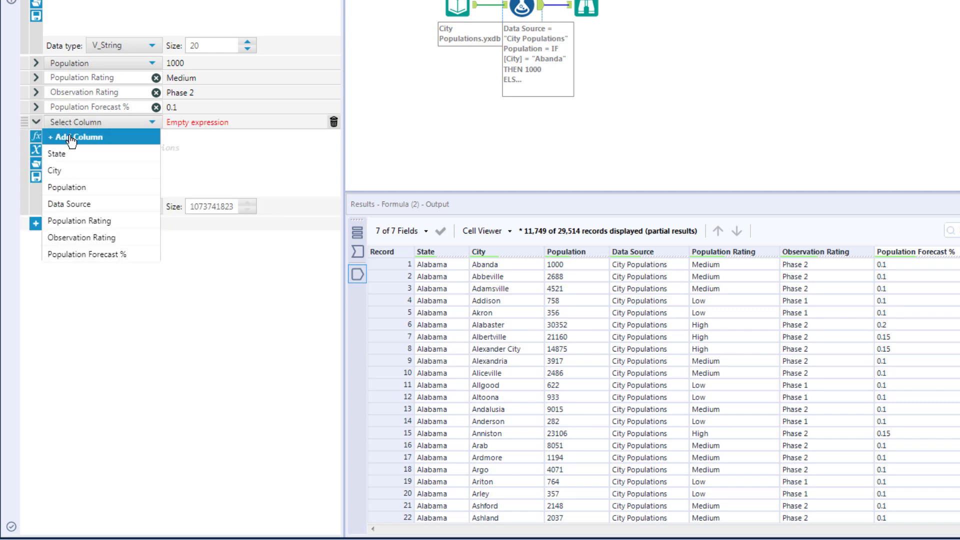
{"action": "left_click", "coordinate": [72, 139]}
{"action": "type", "text": "Forecast "}
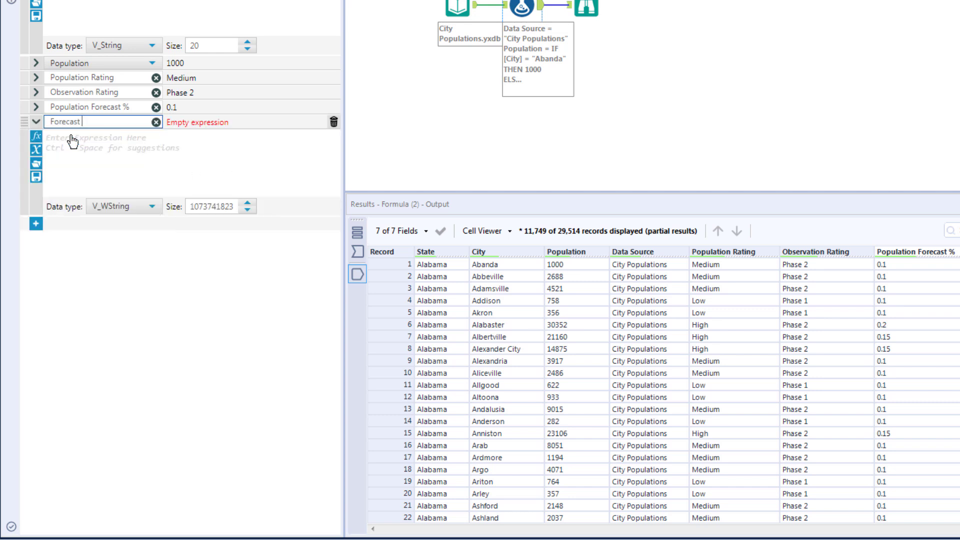
{"action": "type", "text": "Population"}
Enter the Forecast Population expression as [Population]*(1+[Population Forecast %])
{"action": "left_click", "coordinate": [72, 135]}
{"action": "type", "text": "[Pop"}
{"action": "key", "text": "Return"}
{"action": "type", "text": "*"}
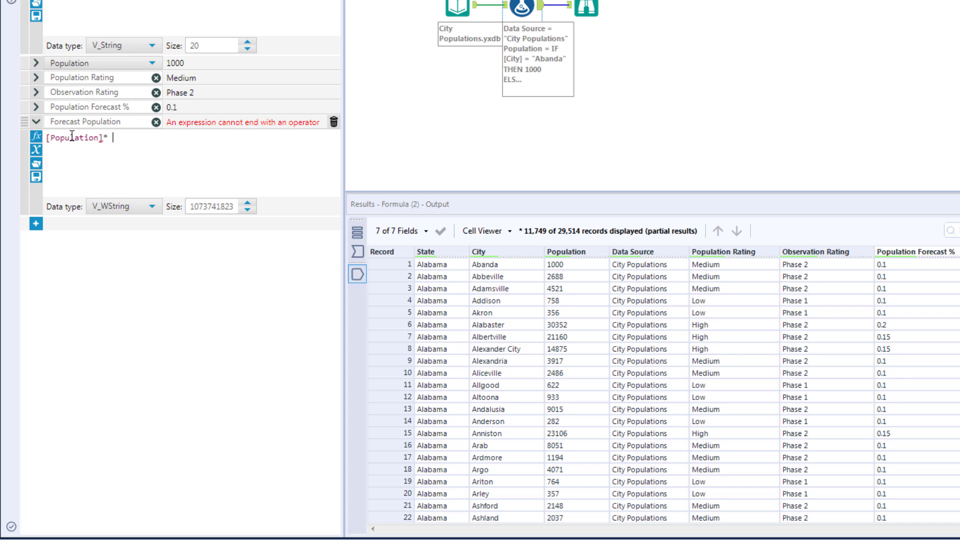
{"action": "type", "text": "(1+"}
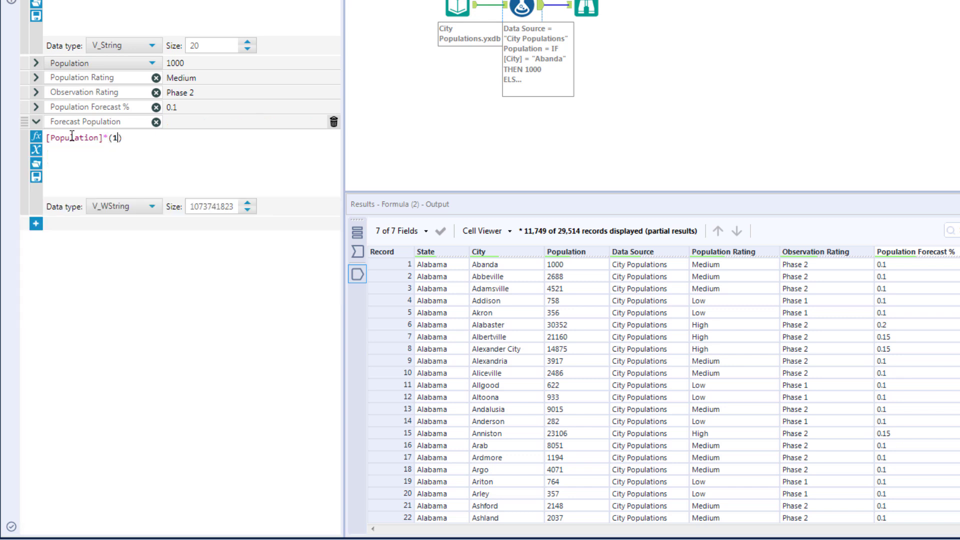
{"action": "type", "text": ")"}
{"action": "type", "text": "[pop"}
{"action": "key", "text": "Down"}
{"action": "key", "text": "Down"}
{"action": "key", "text": "Return"}
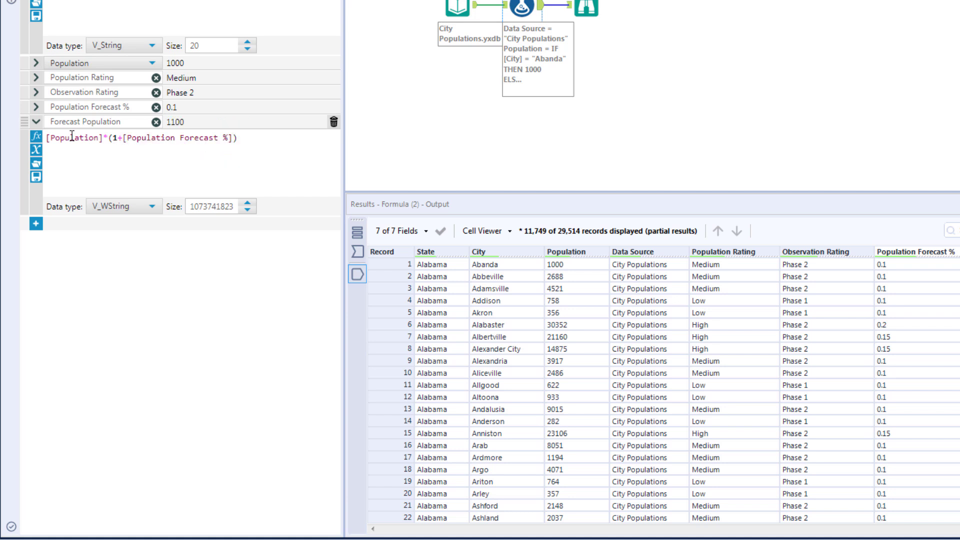
Wrap the whole Forecast Population expression in the FLOOR function
{"action": "type", "text": "FLOOR("}
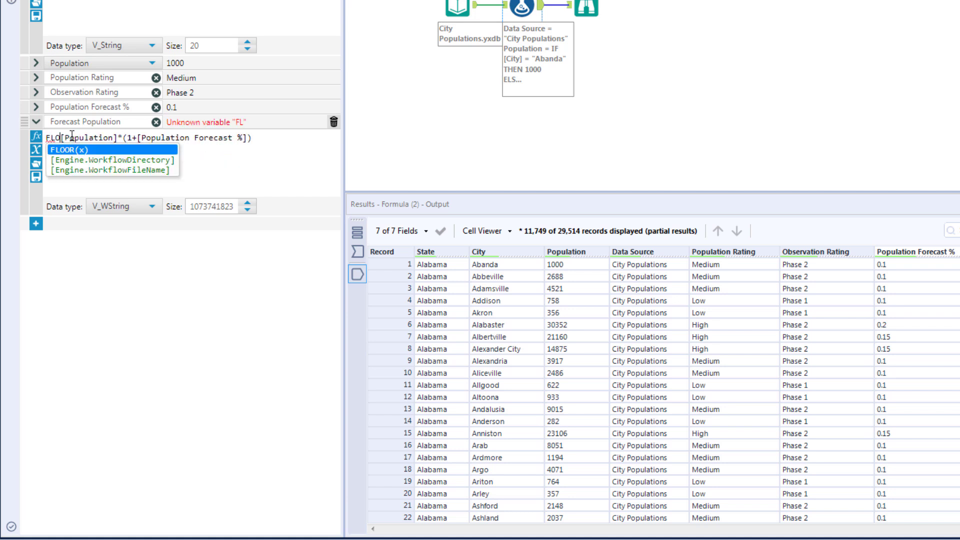
{"action": "key", "text": "End"}
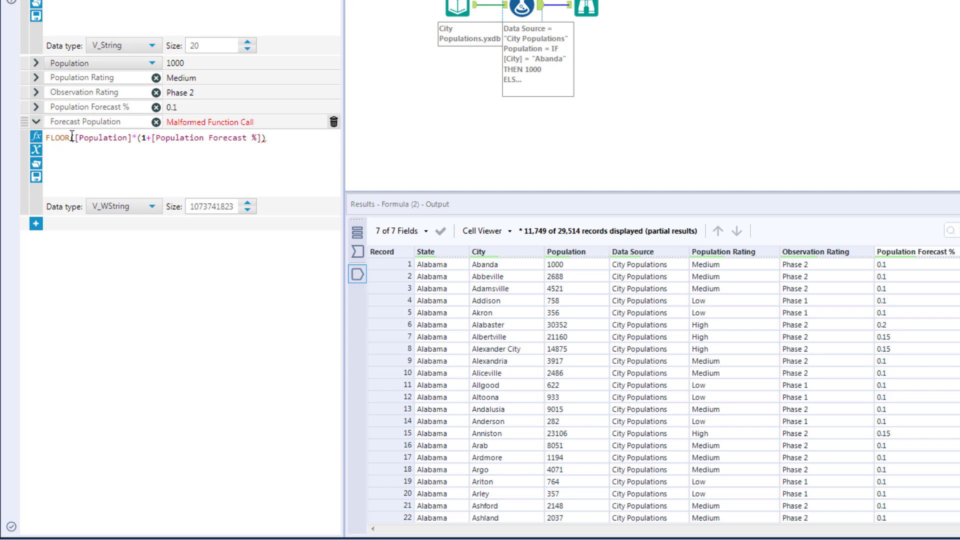
{"action": "type", "text": ")"}
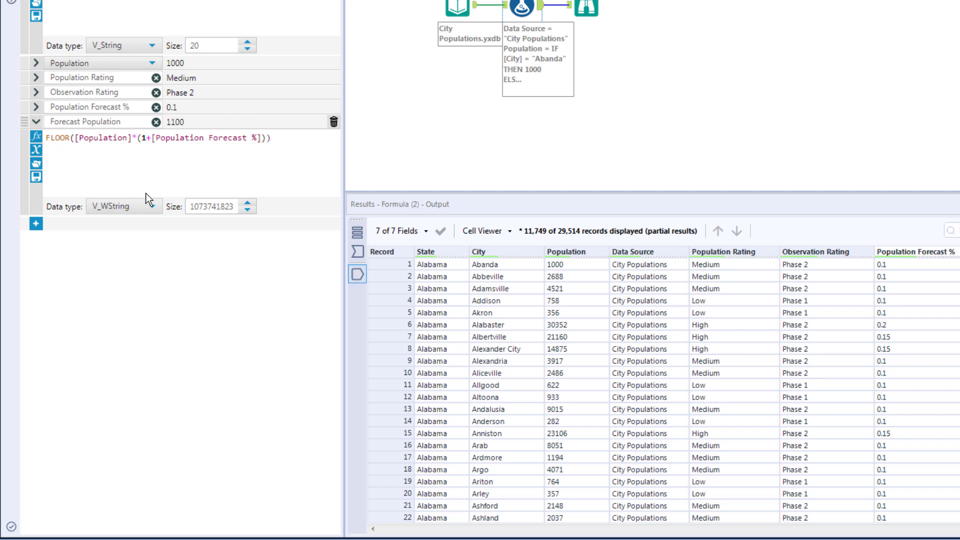
Set the Forecast Population column's data type to Double and run the workflow
{"action": "left_click", "coordinate": [151, 206]}
{"action": "scroll", "coordinate": [156, 247], "scroll_direction": "down", "scroll_amount": 2}
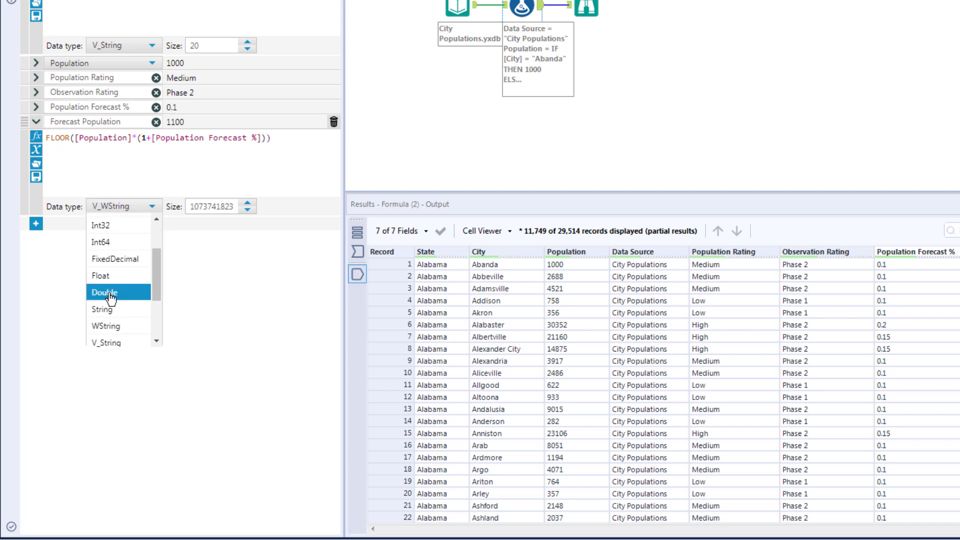
{"action": "left_click", "coordinate": [107, 292]}
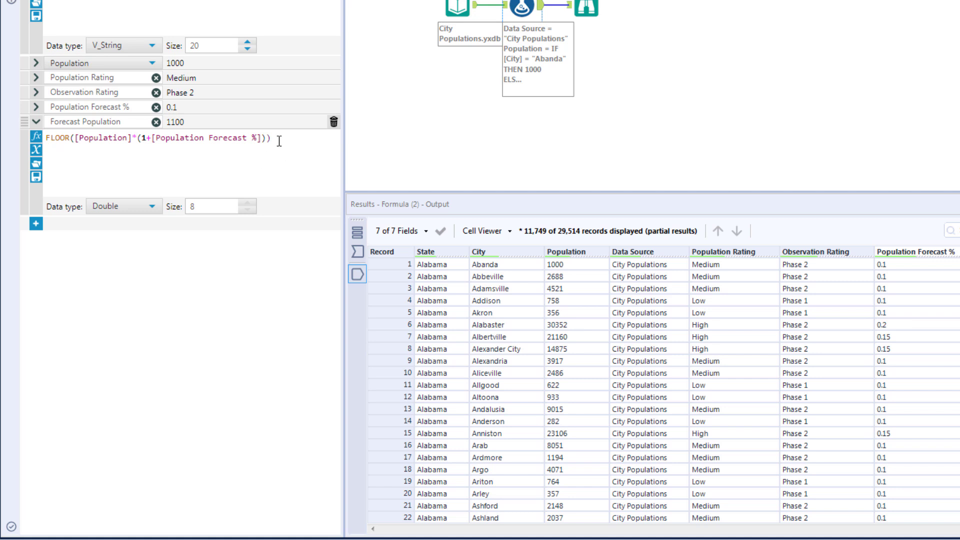
{"action": "key", "text": "ctrl+r"}
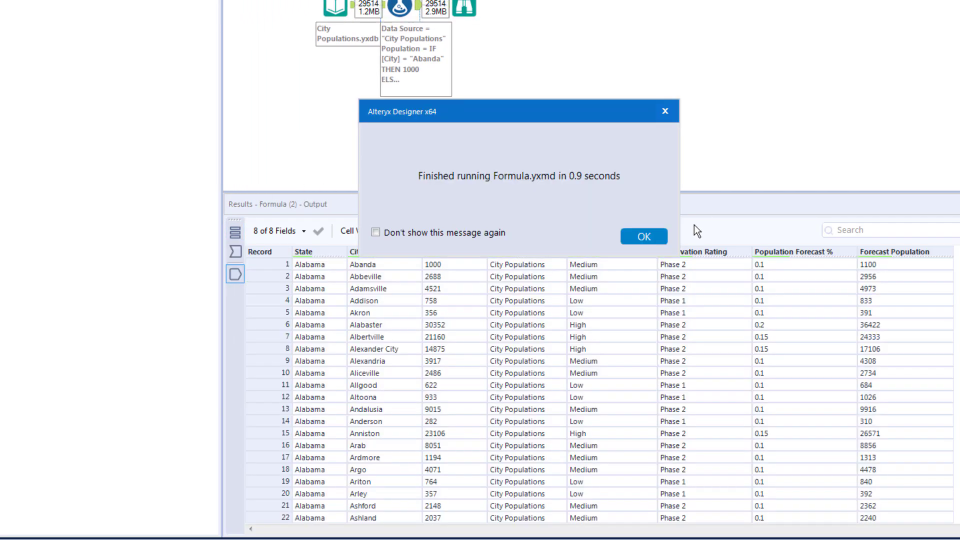
{"action": "left_click", "coordinate": [642, 236]}
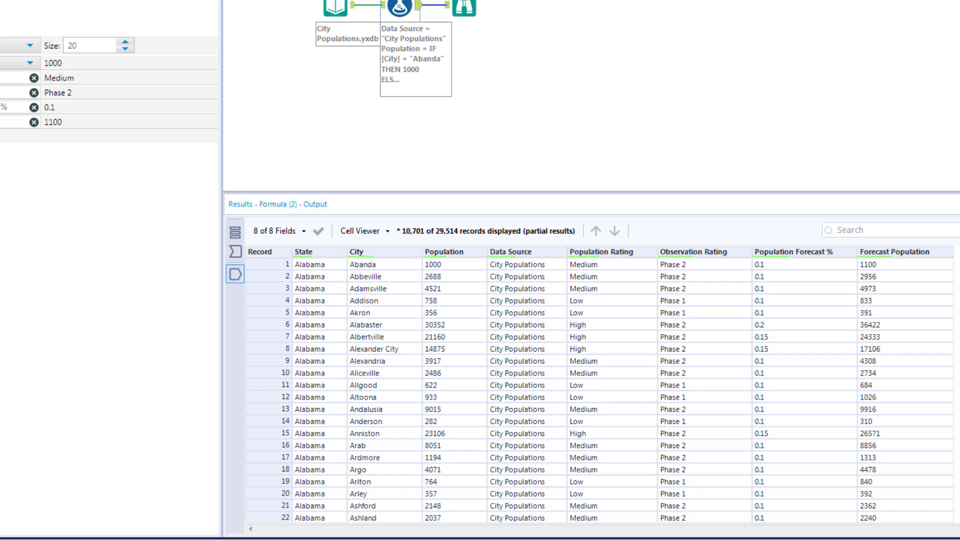
Look through the Formula tool's output records to check the values in the added columns
{"action": "scroll", "coordinate": [600, 390], "scroll_direction": "down", "scroll_amount": 3}
{"action": "scroll", "coordinate": [600, 390], "scroll_direction": "down", "scroll_amount": 7}
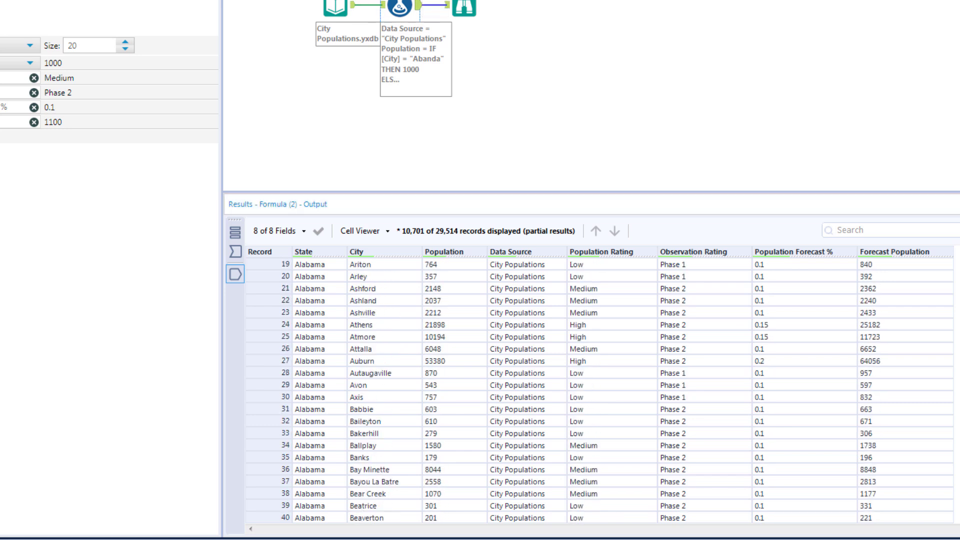
{"action": "scroll", "coordinate": [600, 390], "scroll_direction": "up", "scroll_amount": 10}
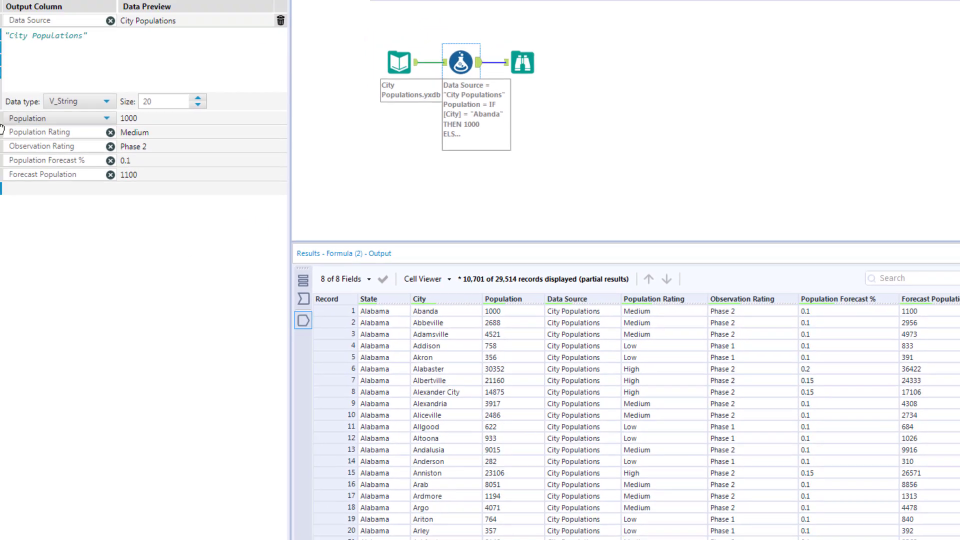
Expand the Formula tool's collapsed expressions to review their order, then leave only Data Source, Population and Population Rating expanded
{"action": "left_click", "coordinate": [33, 144]}
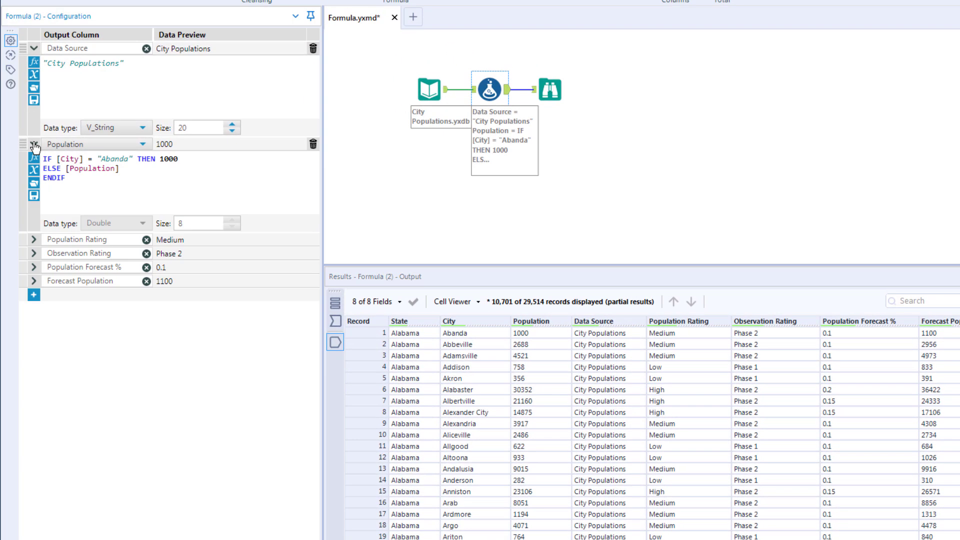
{"action": "left_click", "coordinate": [34, 239]}
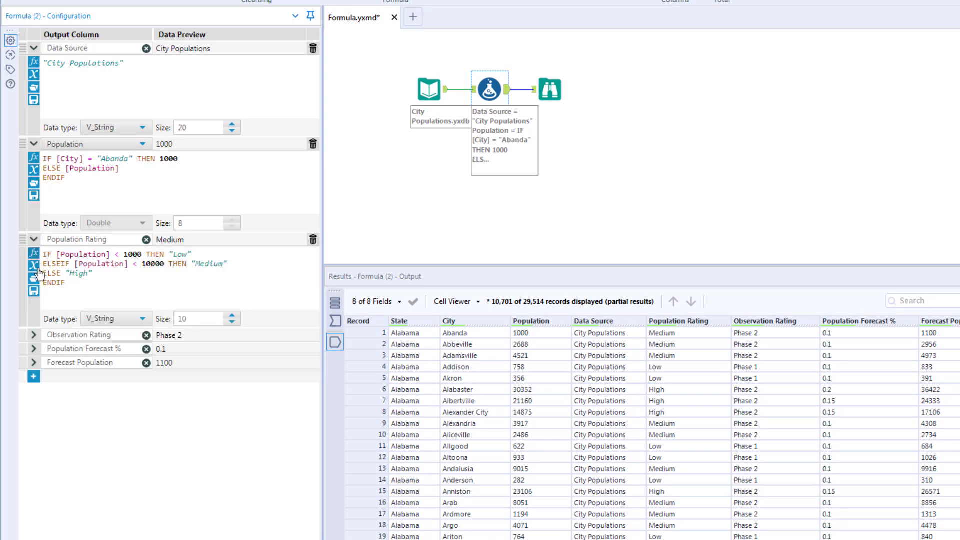
{"action": "left_click", "coordinate": [34, 335]}
{"action": "left_click", "coordinate": [34, 430]}
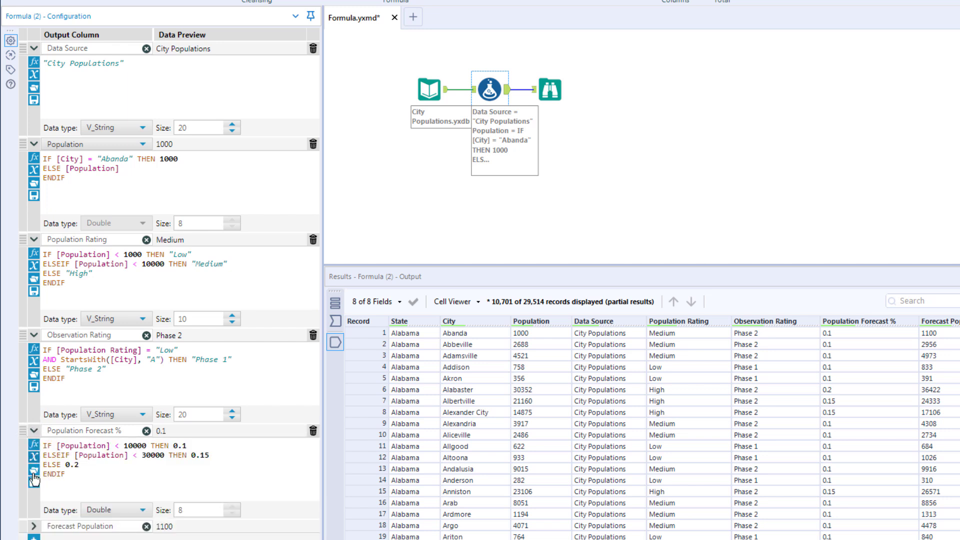
{"action": "left_click", "coordinate": [34, 527]}
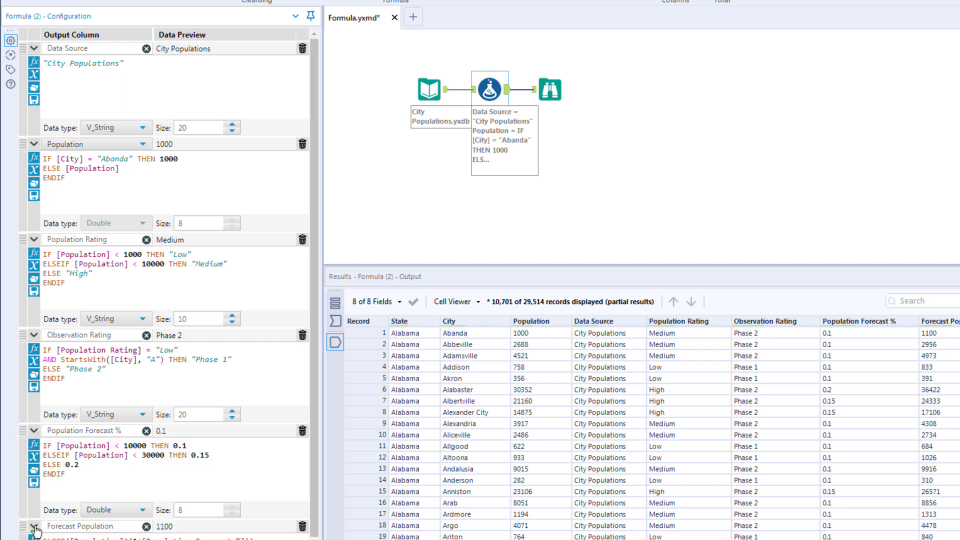
{"action": "left_click", "coordinate": [34, 526]}
{"action": "left_click", "coordinate": [34, 430]}
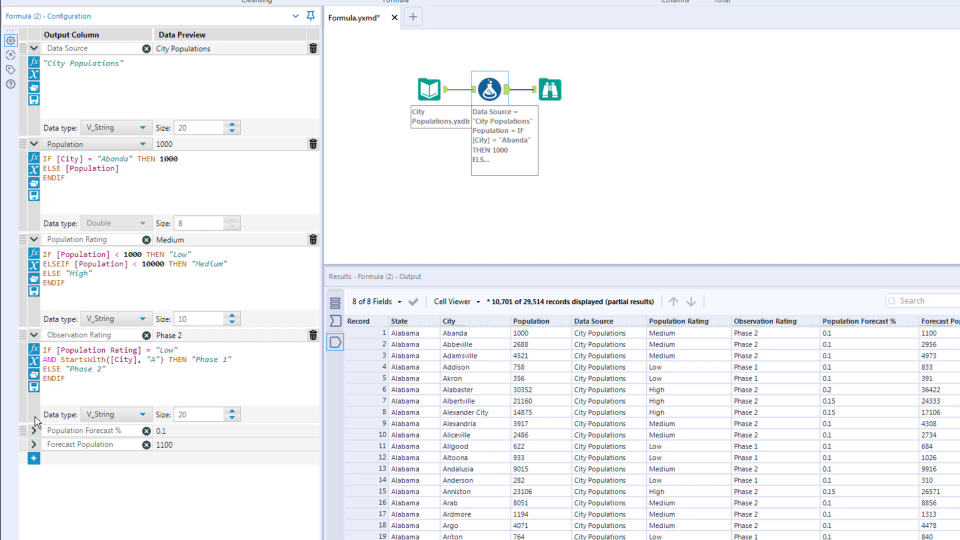
{"action": "left_click", "coordinate": [34, 335]}
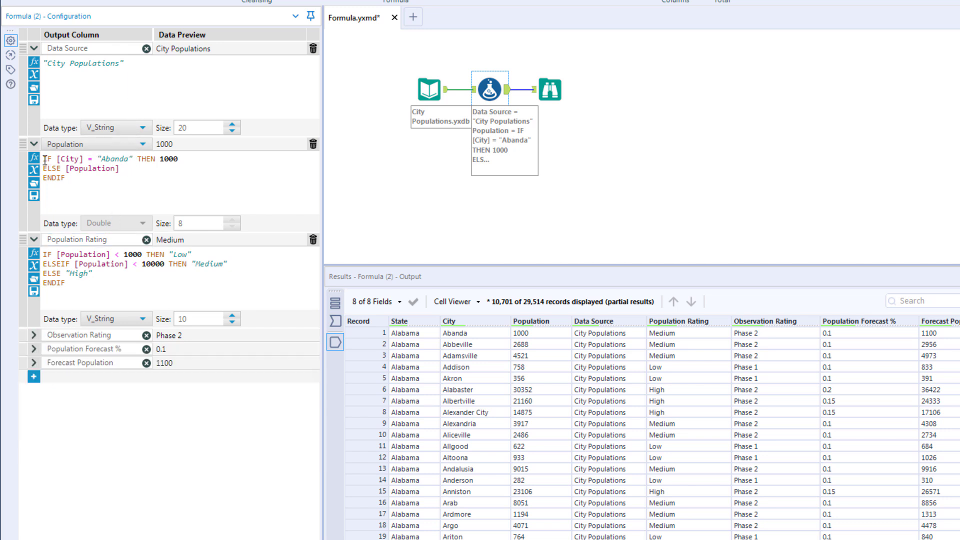
Examine the Population expression and how the Population Rating conditions depend on the [Population] value
{"action": "left_click_drag", "start_coordinate": [43, 159], "coordinate": [78, 180]}
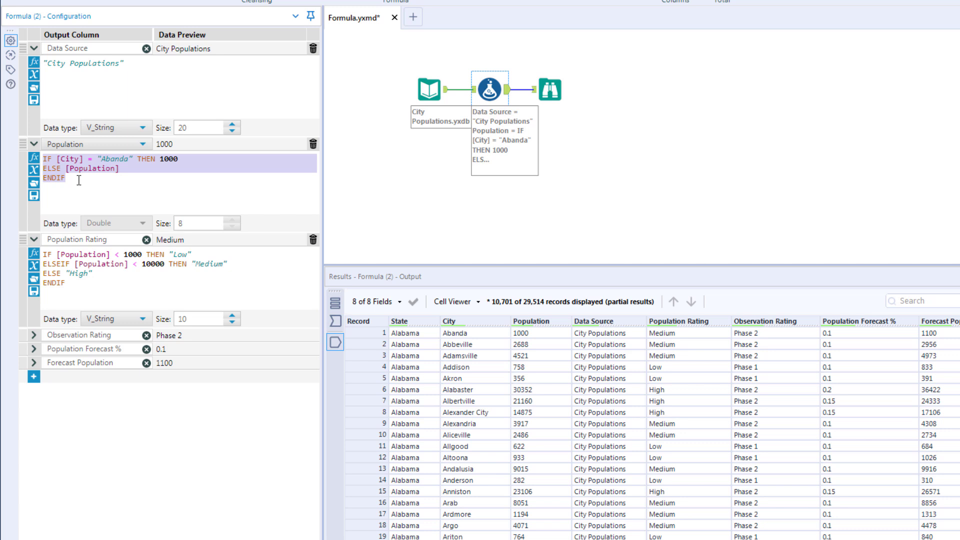
{"action": "left_click", "coordinate": [78, 180]}
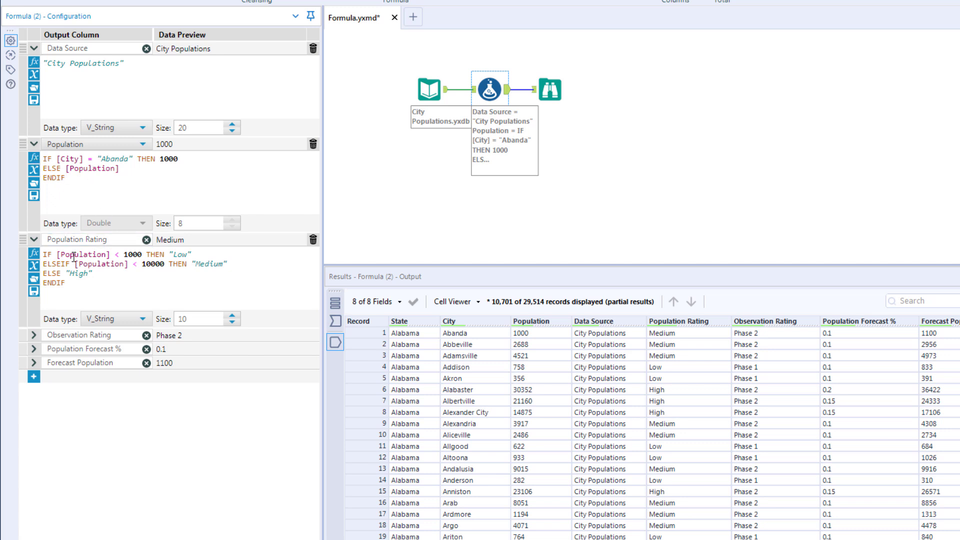
{"action": "left_click_drag", "start_coordinate": [57, 255], "coordinate": [123, 266]}
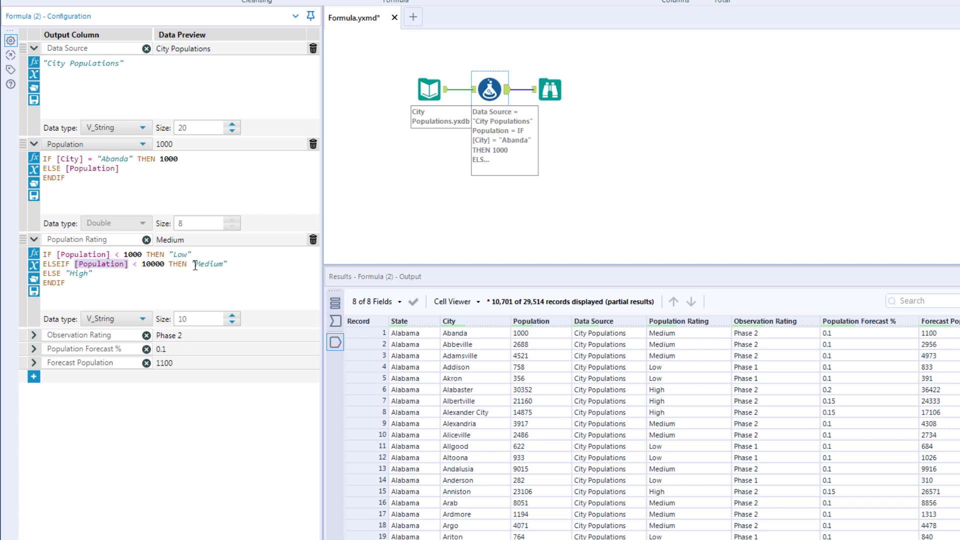
{"action": "left_click_drag", "start_coordinate": [228, 265], "coordinate": [195, 268]}
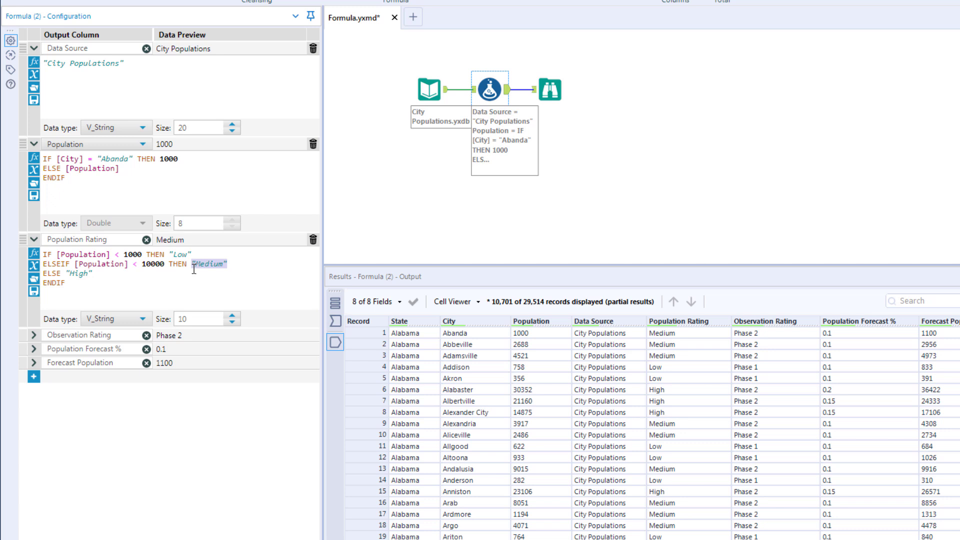
Move the Population expression below Forecast Population as the last expression and run the workflow
{"action": "left_click", "coordinate": [24, 143]}
{"action": "left_click_drag", "start_coordinate": [23, 144], "coordinate": [36, 364]}
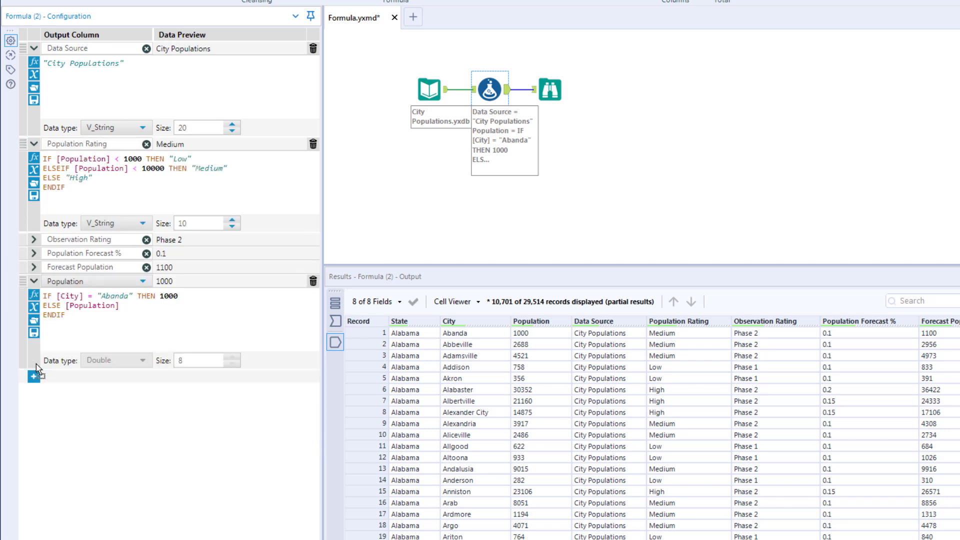
{"action": "key", "text": "ctrl+r"}
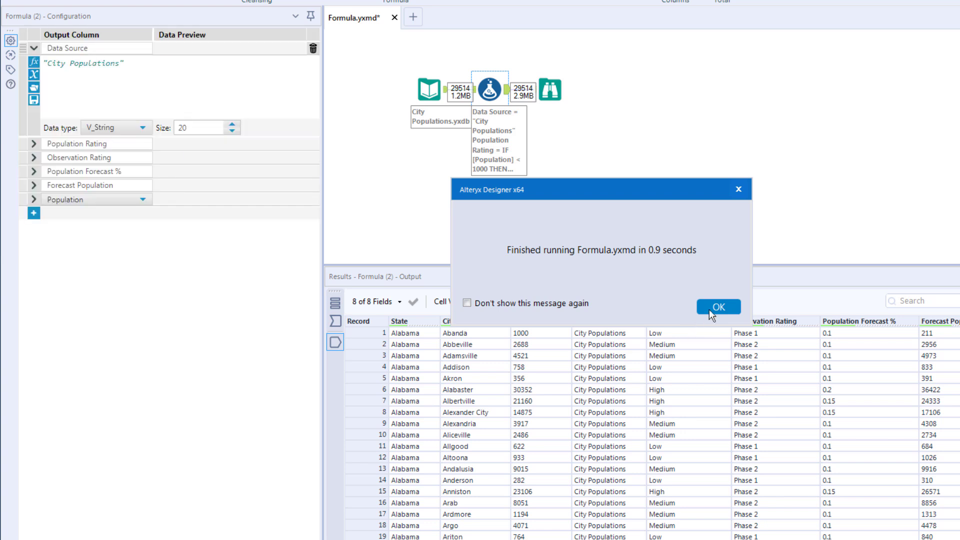
{"action": "left_click", "coordinate": [714, 307]}
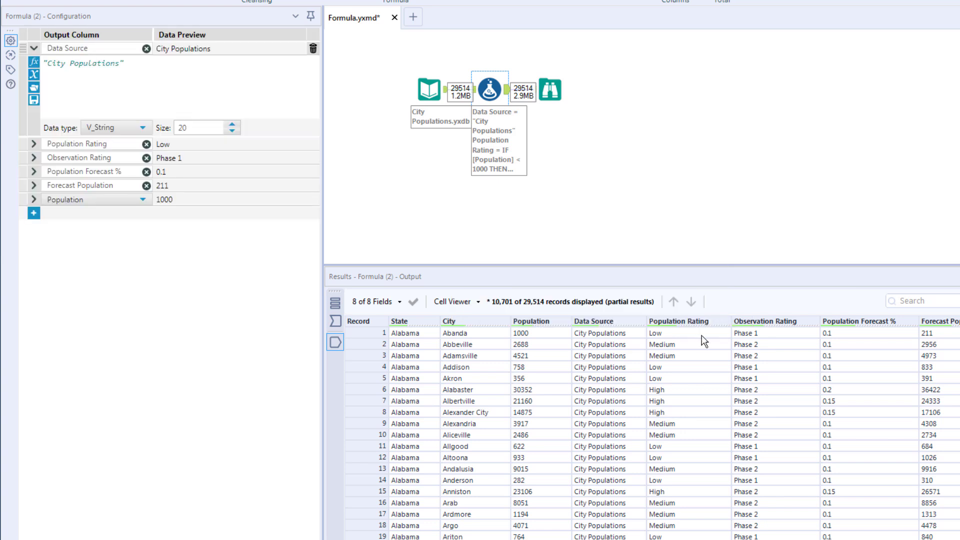